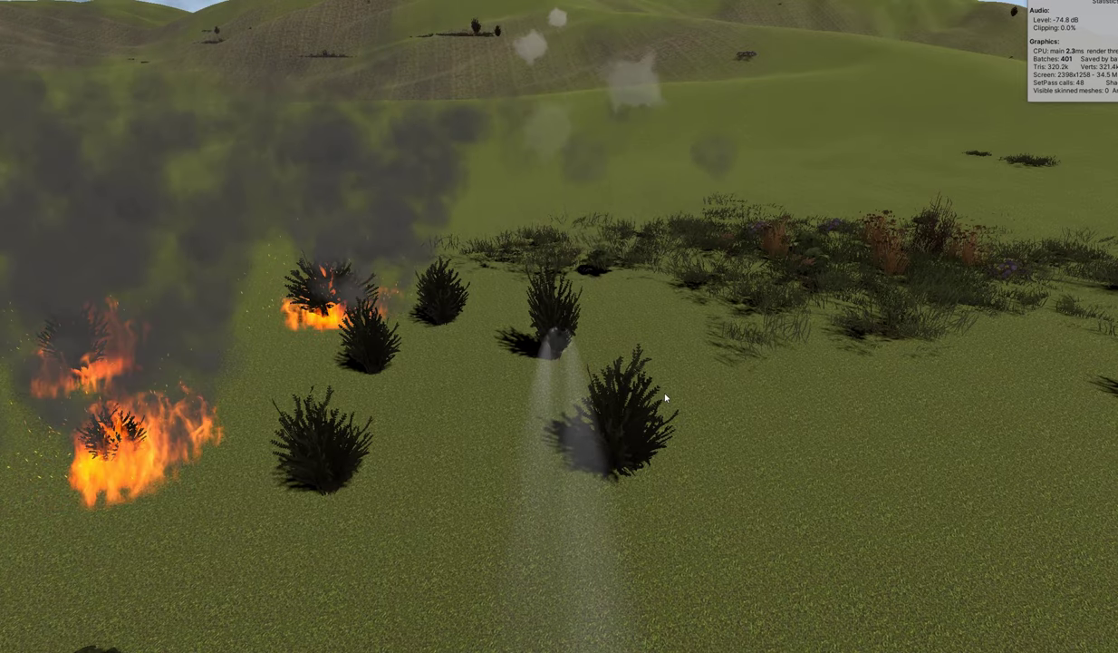
Test the firefighting scene by steering the camera and aiming the water spray at the burning bushes.
mouse_move(665, 396)
mouse_down()
mouse_move(606, 350)
mouse_move(595, 372)
mouse_up()
key(w)
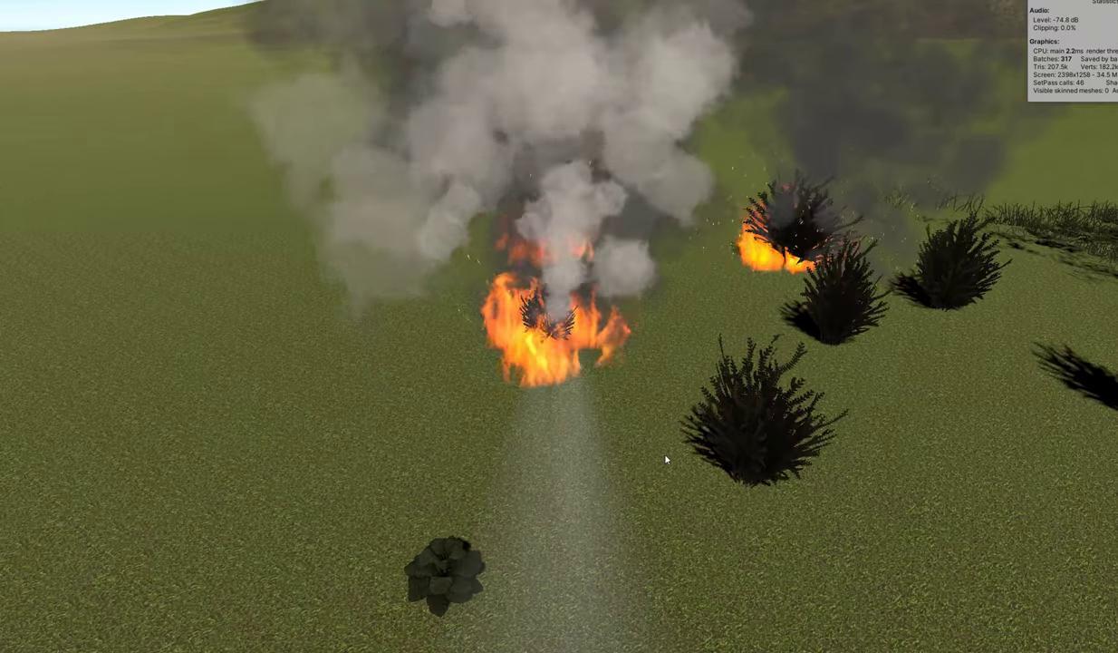
key(w)
key(q)
key(w)
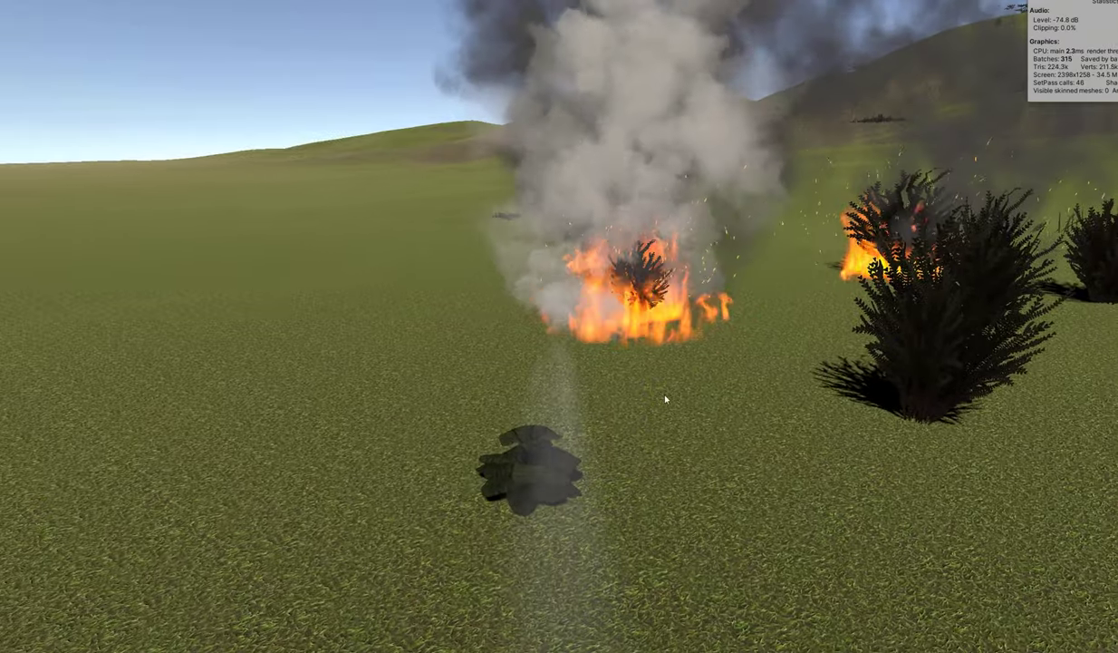
mouse_move(665, 399)
mouse_down()
mouse_move(673, 393)
mouse_move(677, 403)
mouse_up()
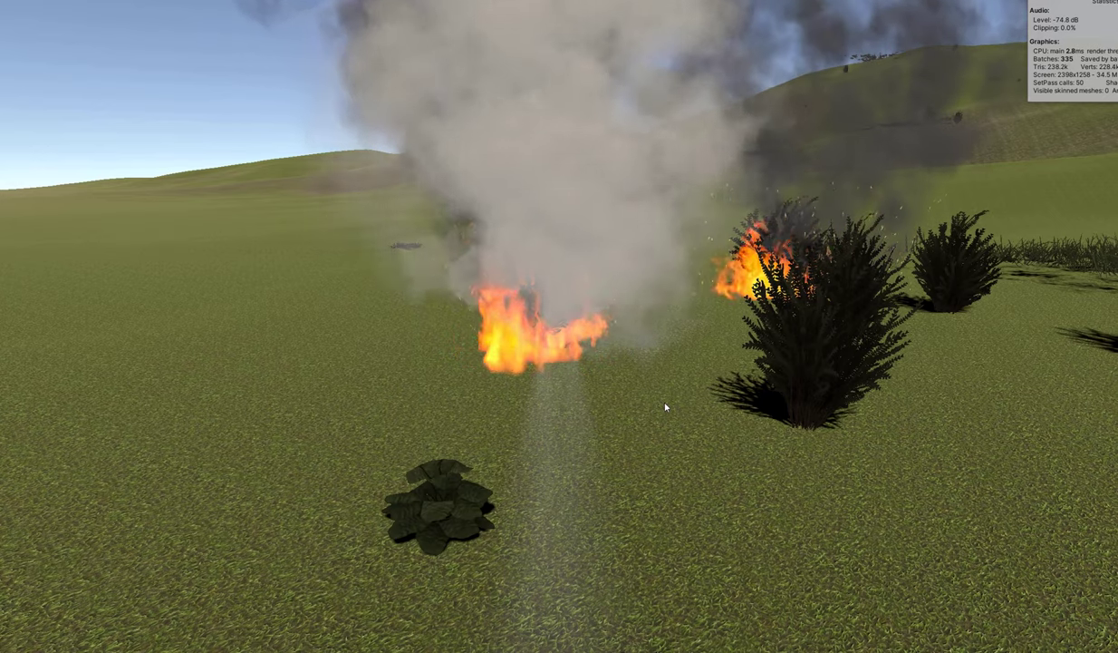
key(w)
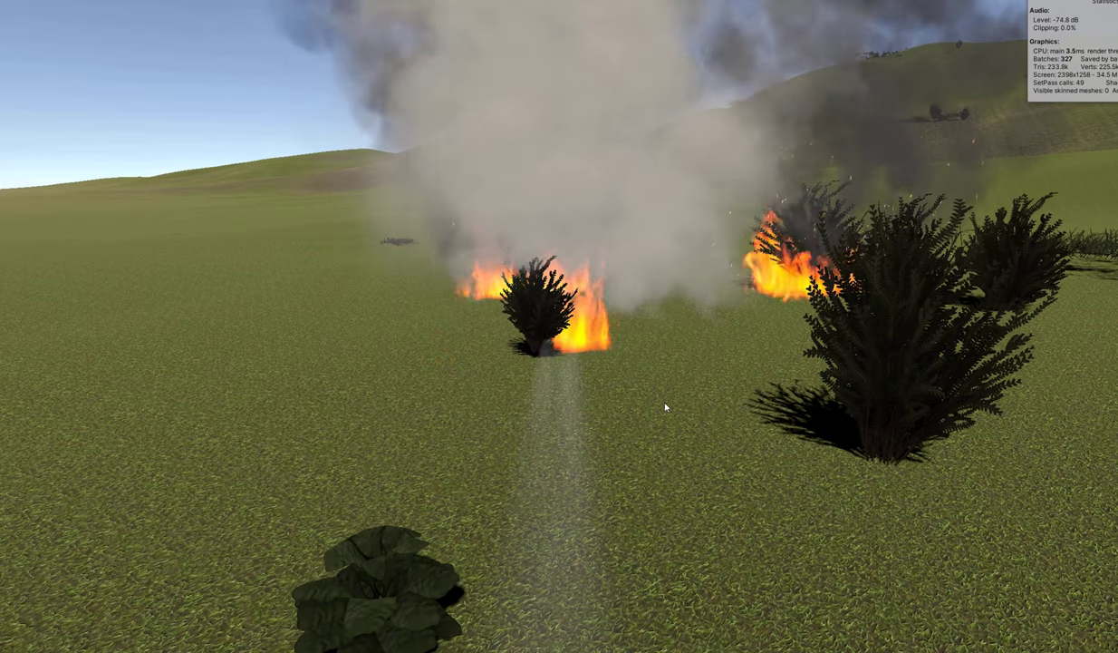
key(s)
key(s)
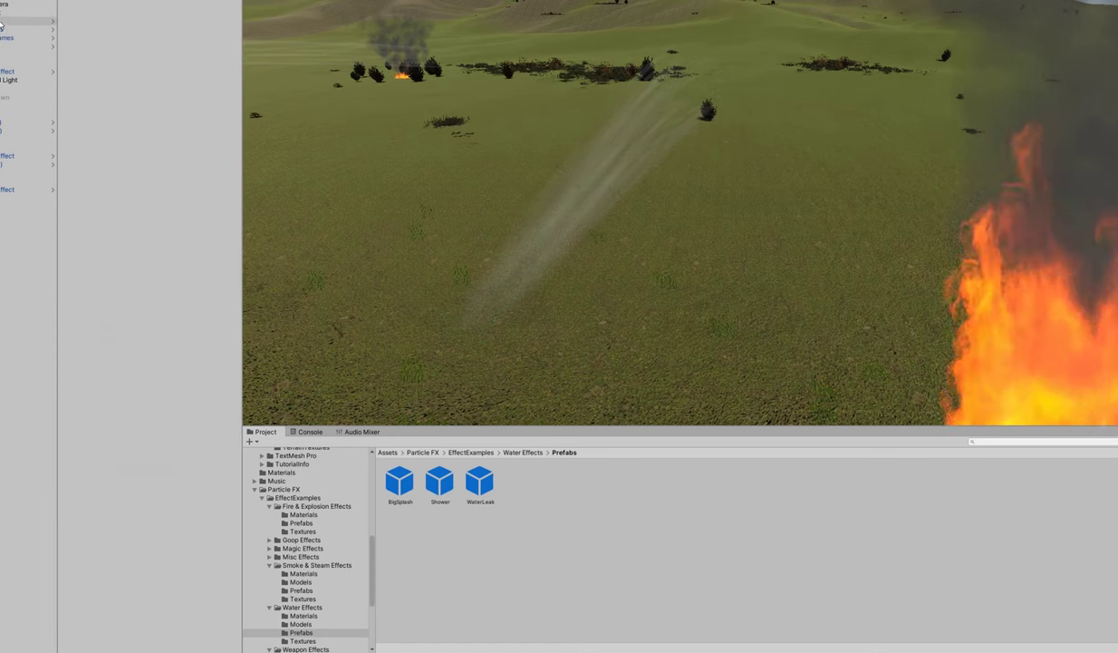
click(1, 21)
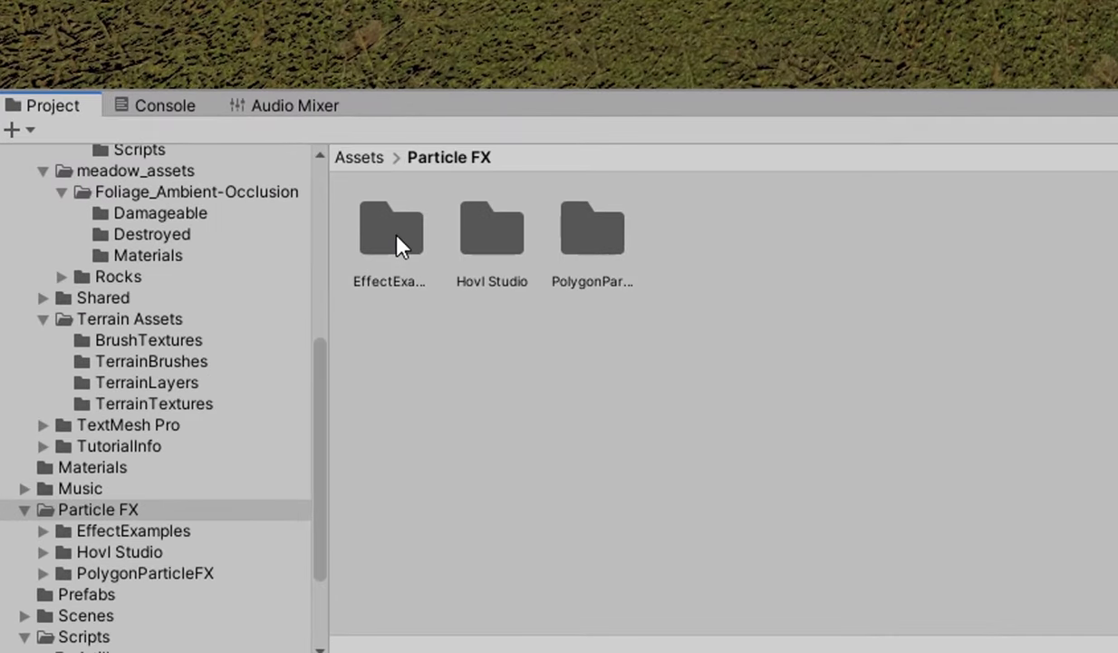
Place the WildFire prefab from EffectExamples' Fire & Explosion Effects prefabs on the terrain in the scene.
click(383, 243)
double_click(383, 255)
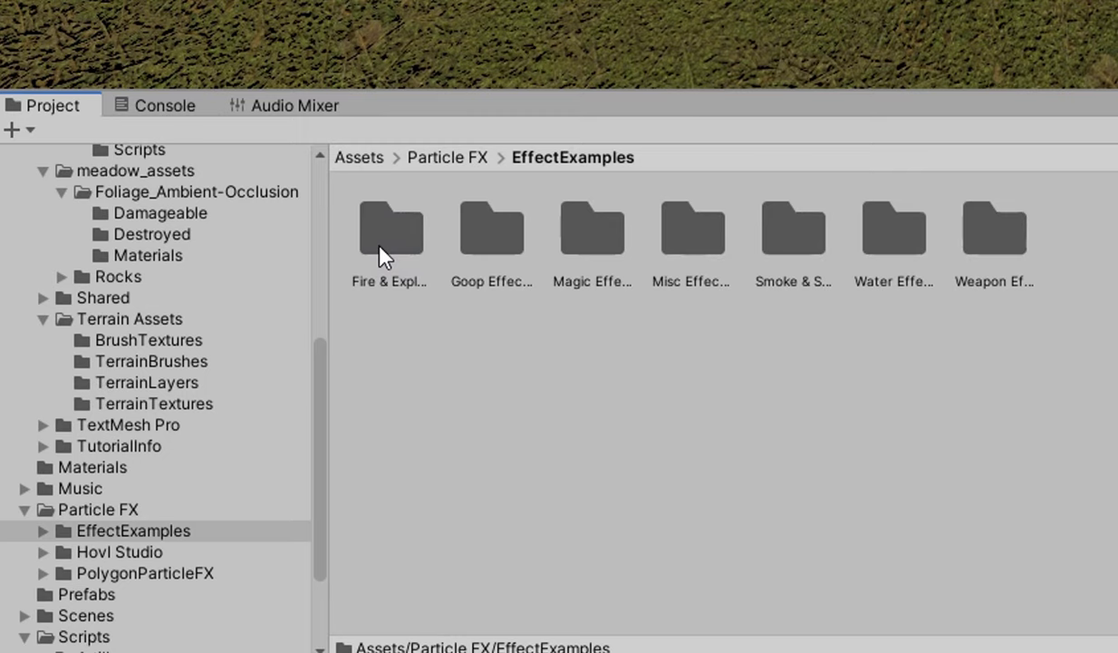
click(406, 290)
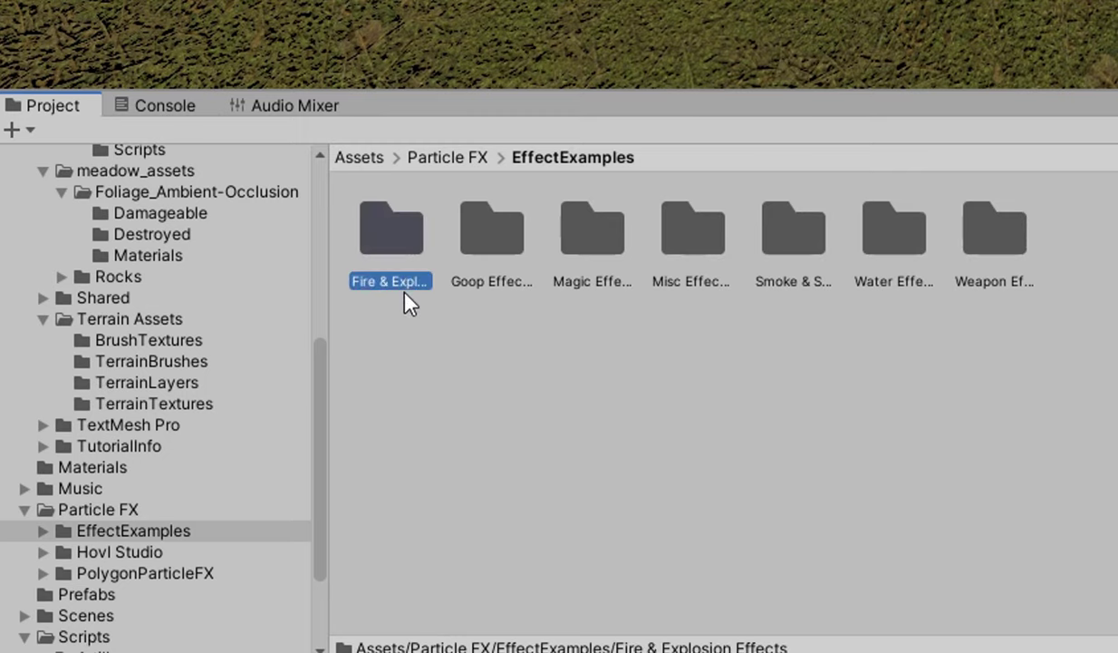
double_click(396, 228)
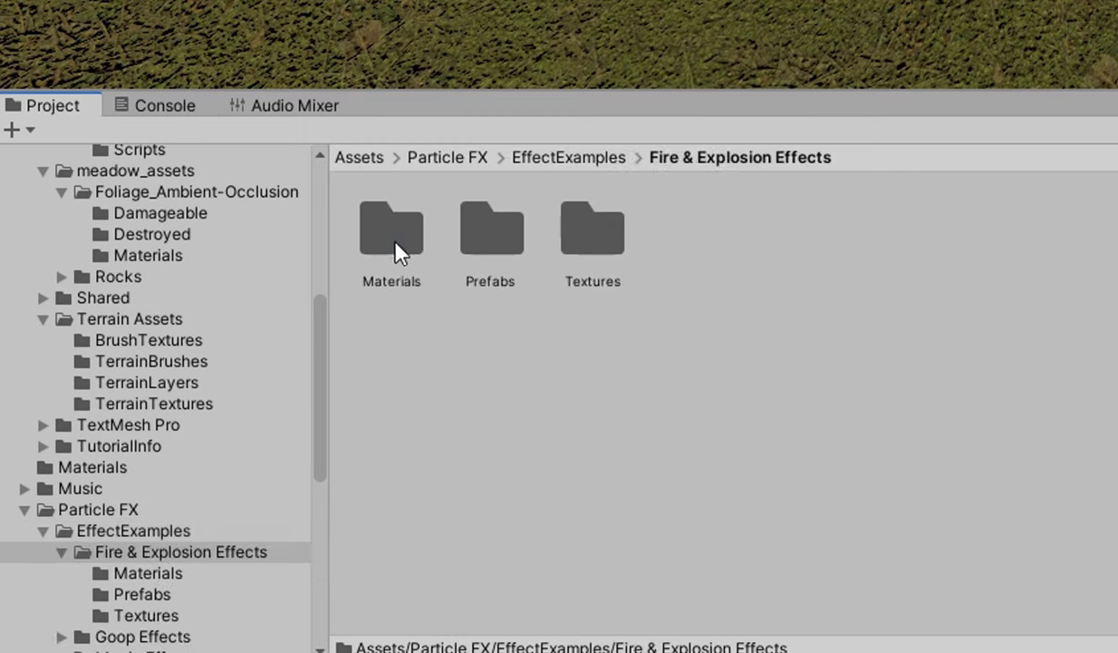
double_click(489, 252)
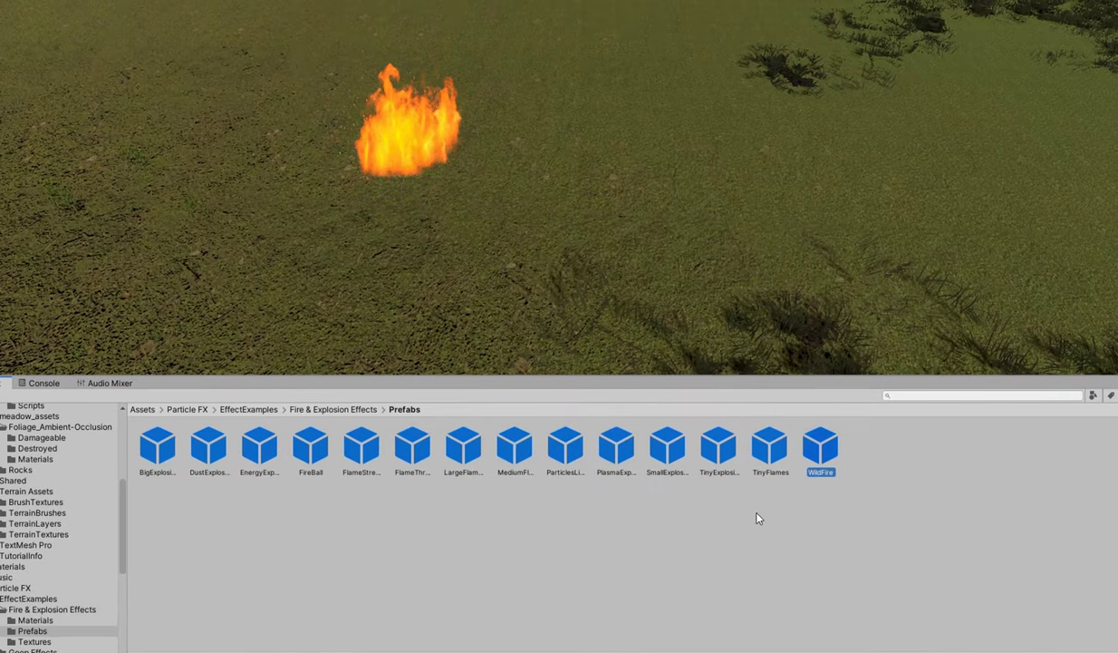
drag(820, 447, 535, 156)
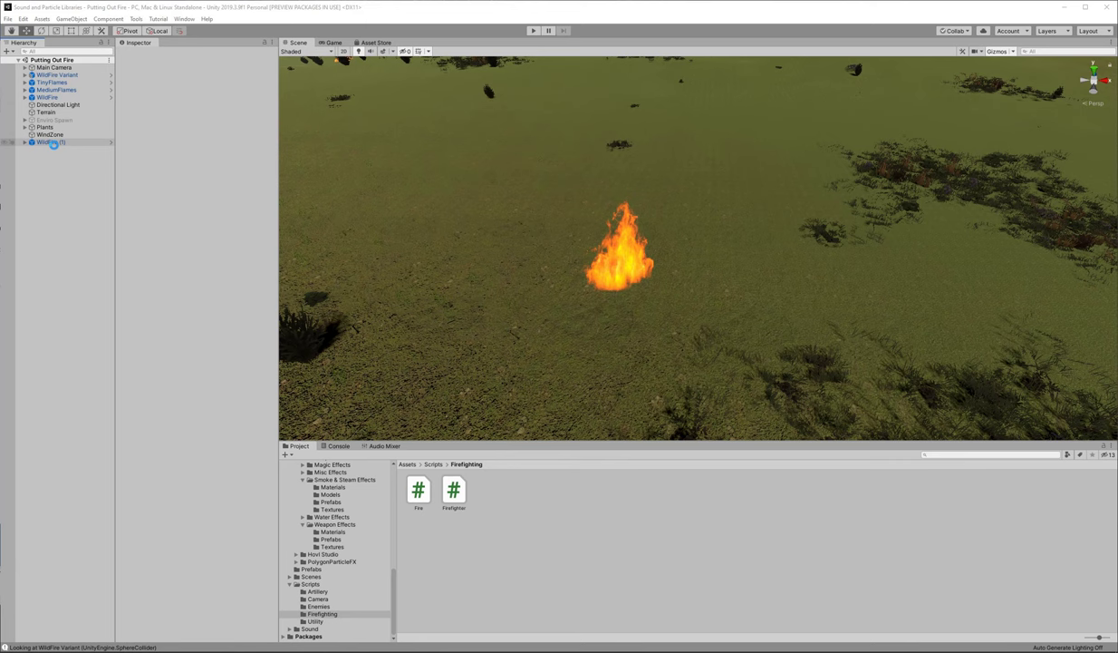
Expand the Particle System of WildFire (1) and locate its Renderer material, LargeFlame02, in the project's materials folder.
click(53, 143)
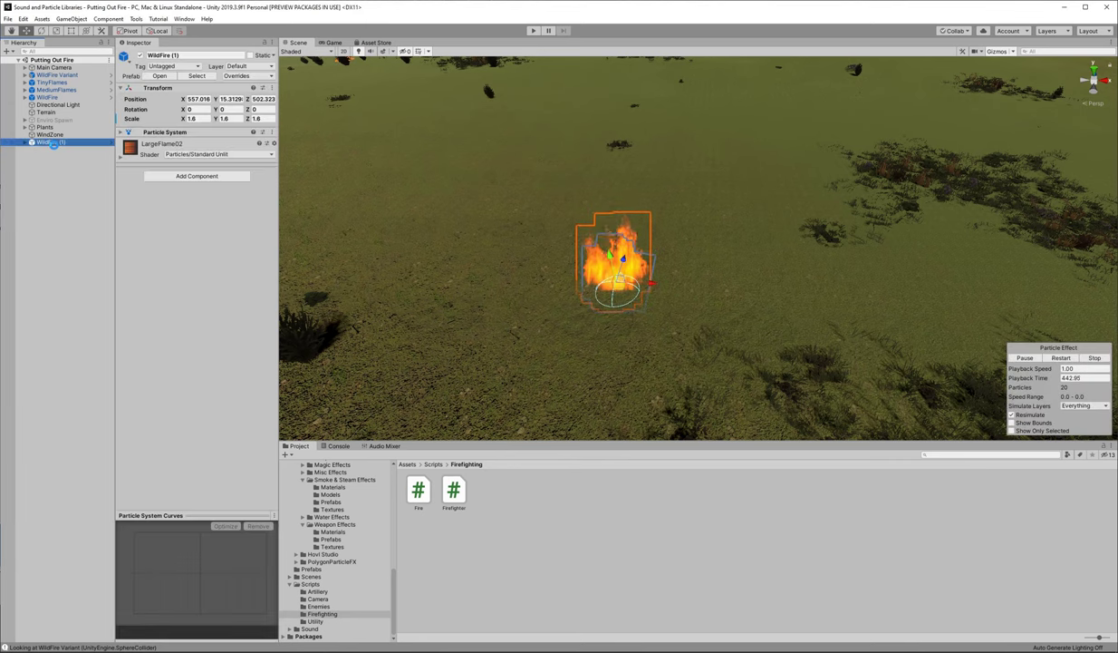
click(206, 132)
click(207, 132)
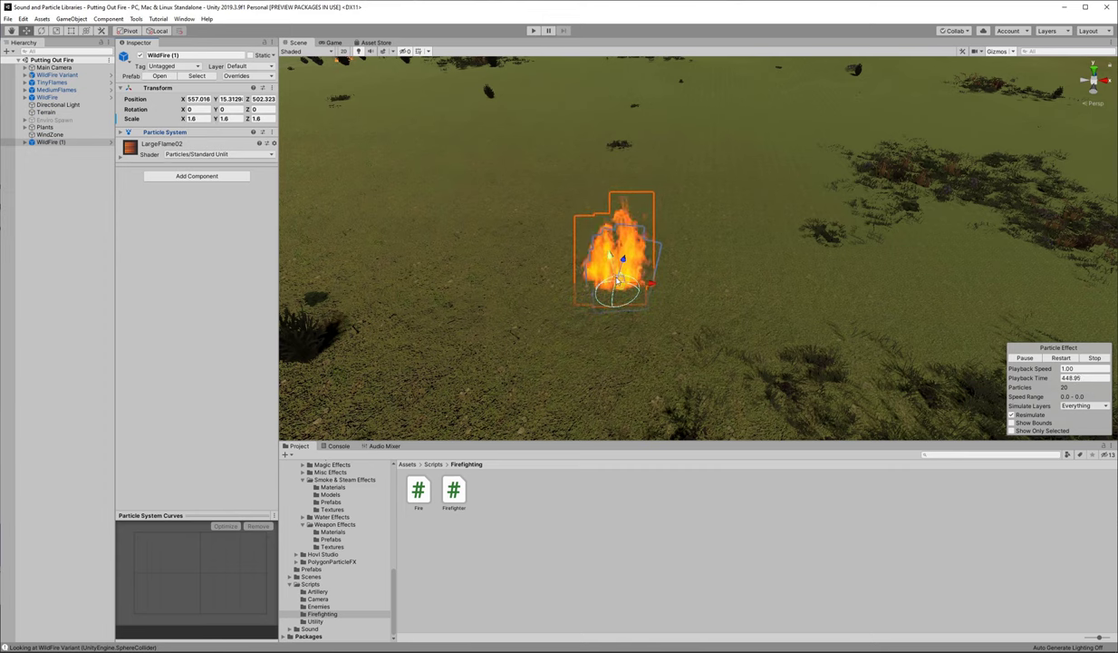
scroll(472, 270, up, 3)
right_drag(472, 270, 442, 267)
middle_drag(498, 314, 566, 281)
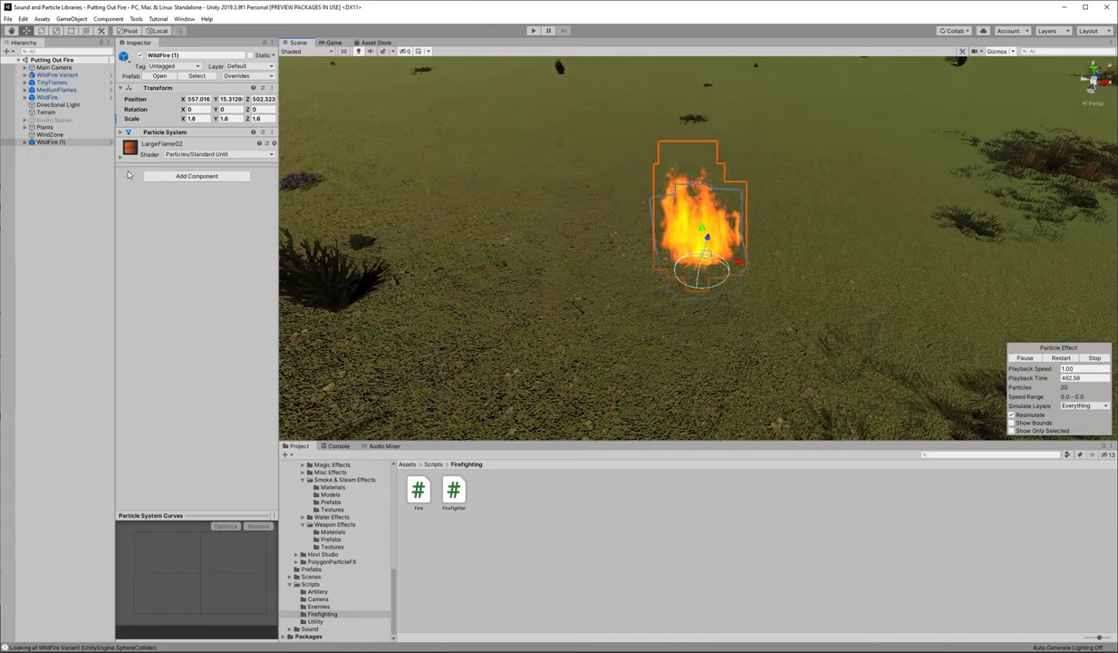
click(172, 143)
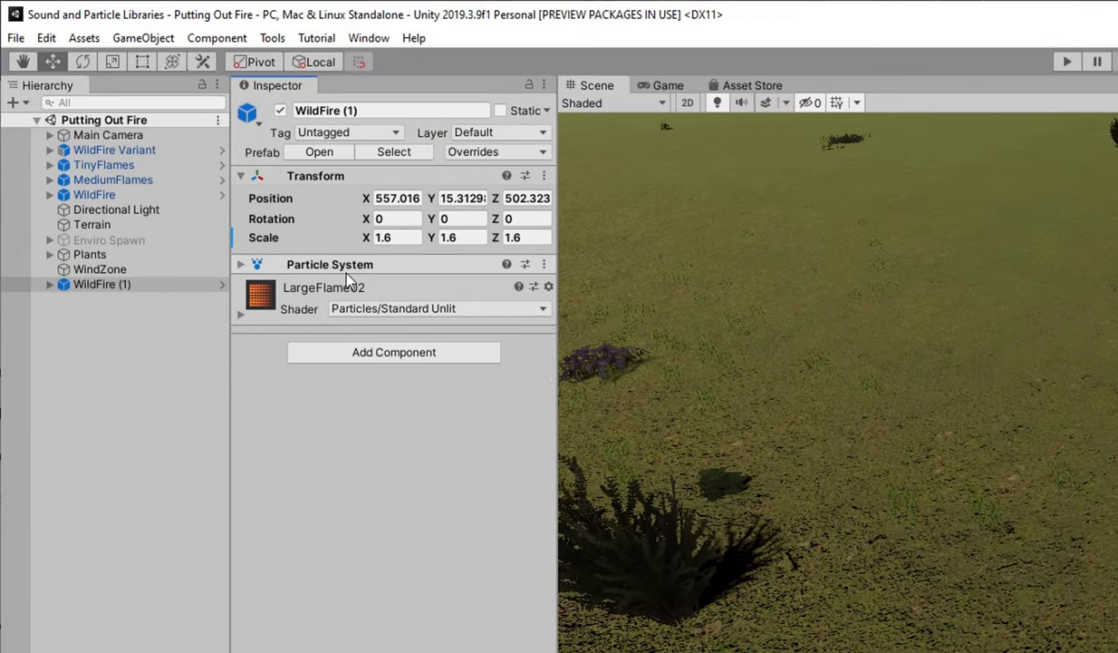
click(334, 264)
scroll(399, 454, down, 15)
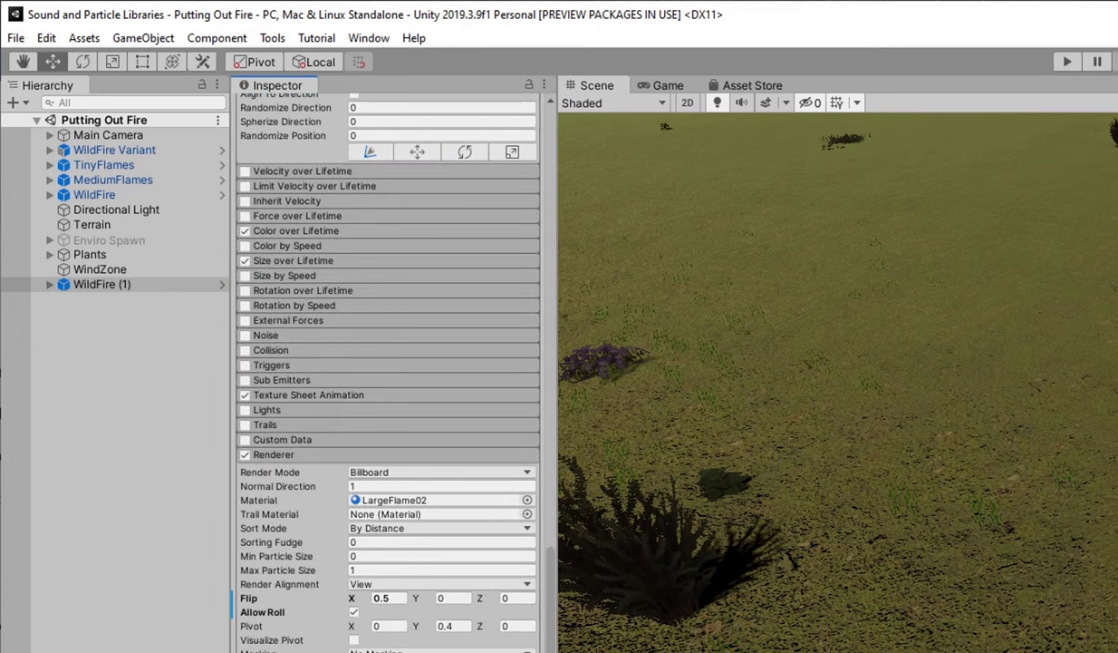
click(431, 500)
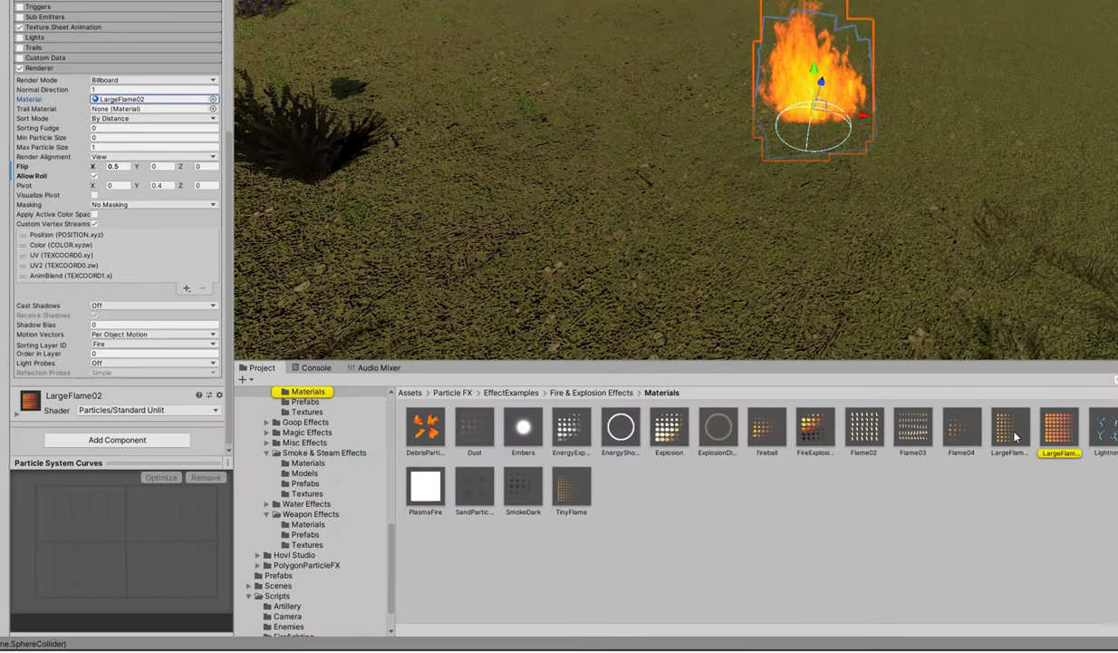
click(1048, 438)
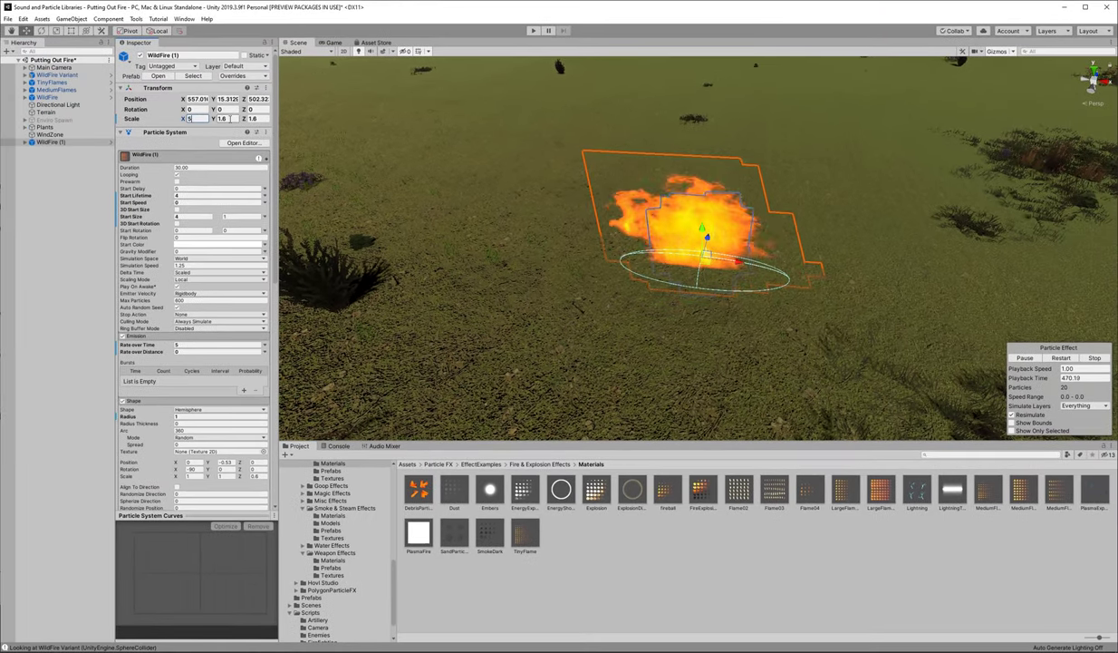
Set the scale of WildFire (1) to 5 on the X, Y and Z axes.
click(230, 119)
text(5)
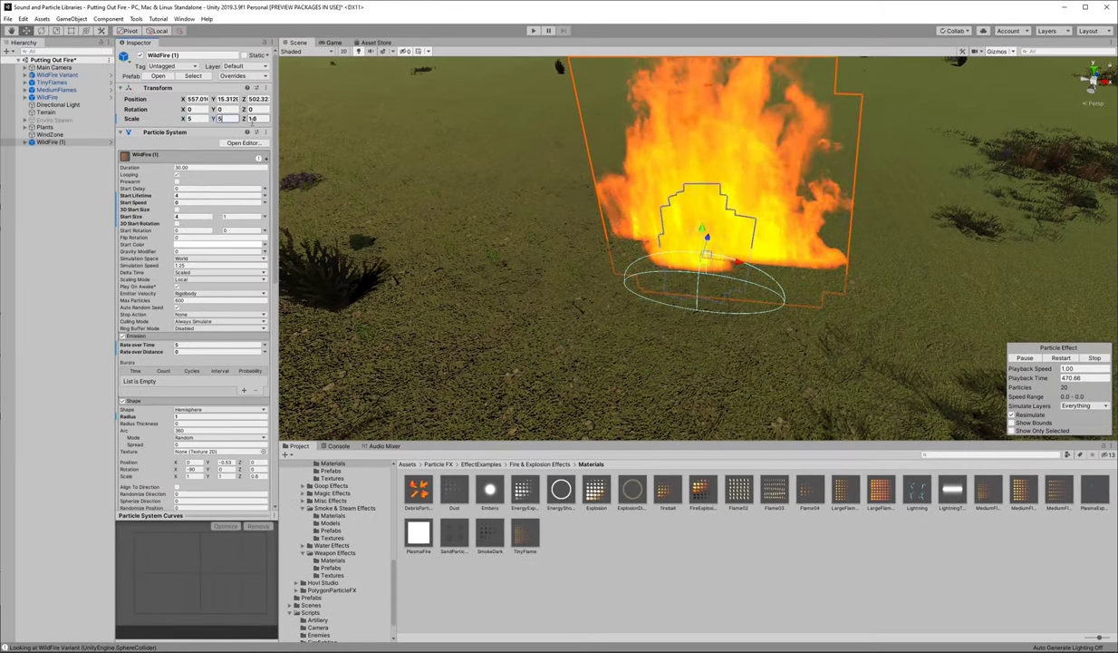
click(258, 119)
text(5)
scroll(479, 185, down, 3)
middle_drag(517, 181, 474, 250)
Set the scale of WildFire (1) to 0 on all three axes and inspect the remaining flame.
click(205, 121)
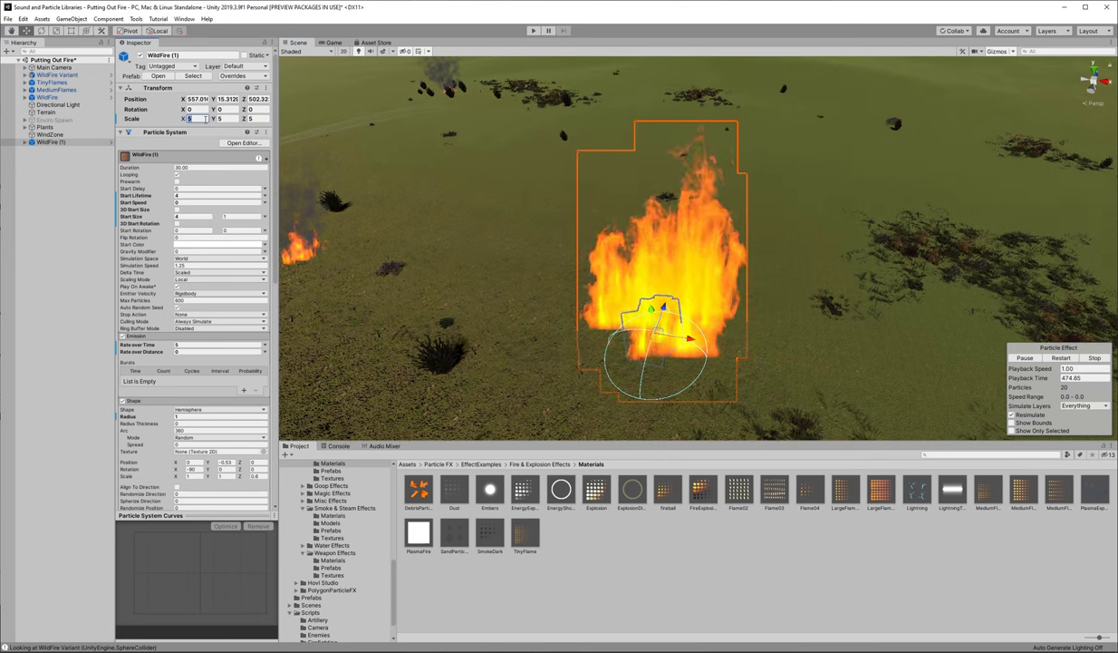
text(0)
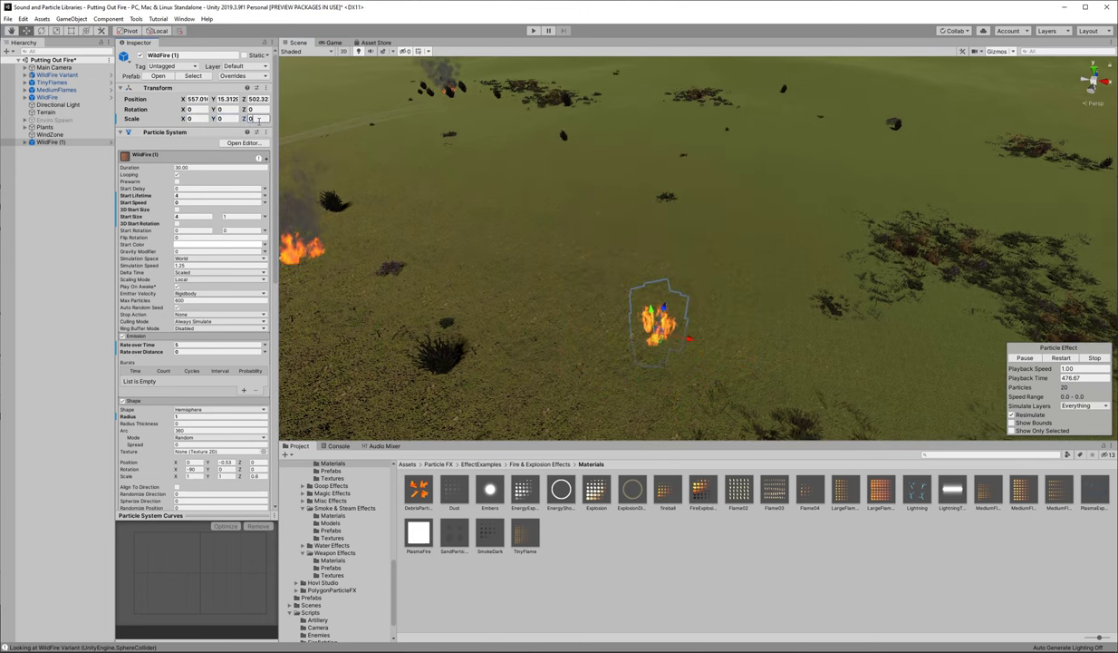
scroll(574, 320, up, 6)
middle_drag(527, 333, 559, 205)
scroll(556, 218, up, 2)
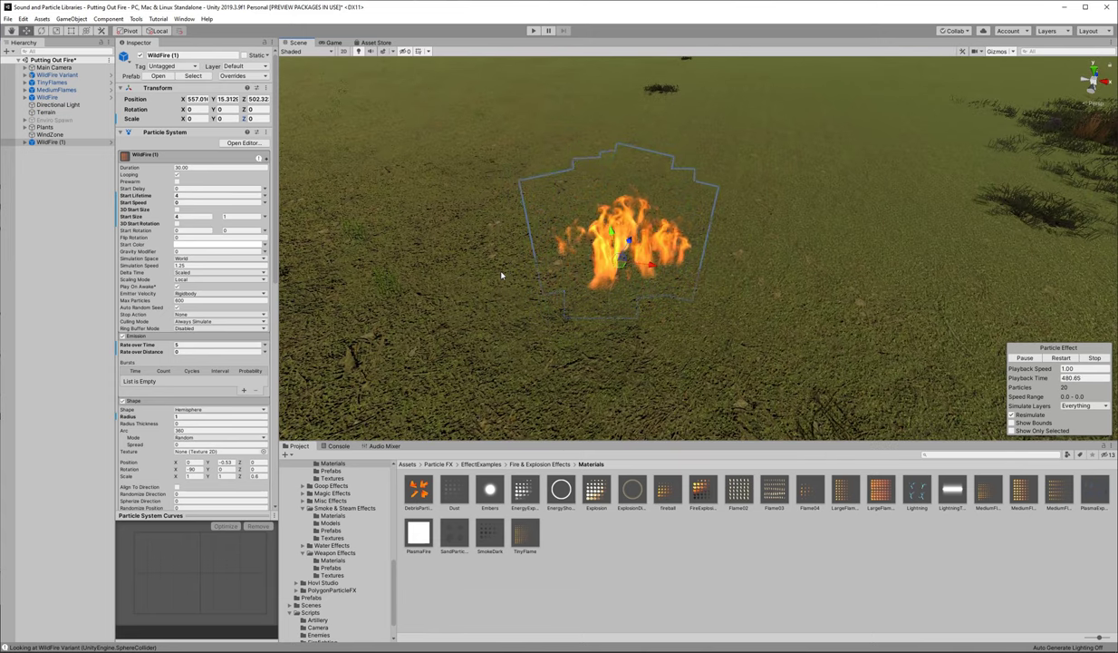
scroll(501, 274, down, 5)
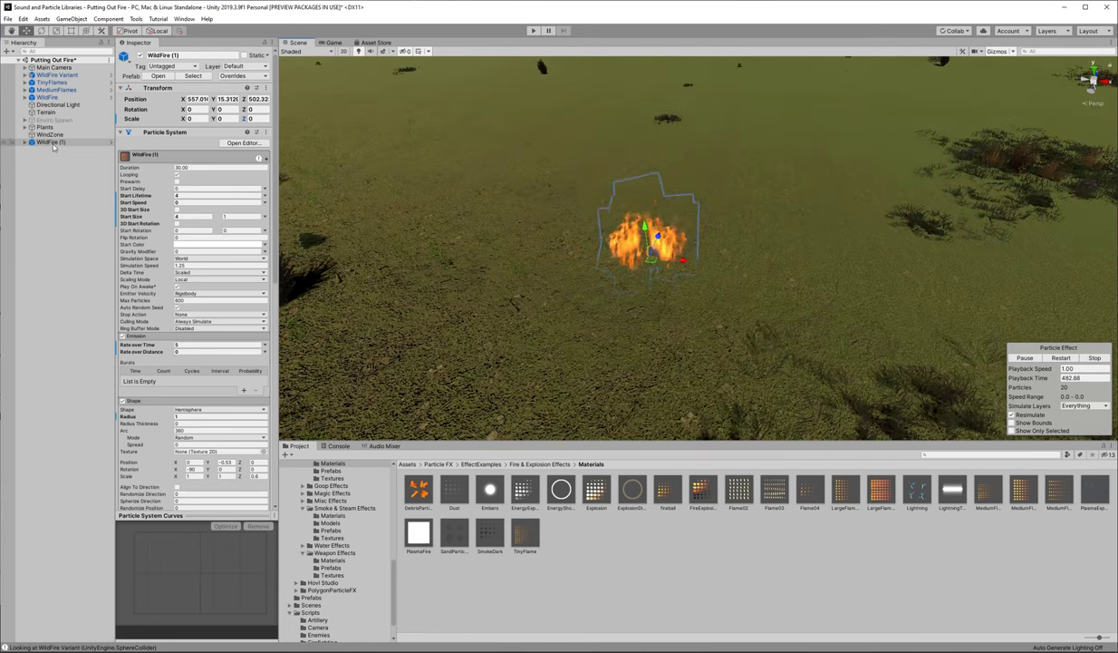
Duplicate the WildFire (1) flame twice, side by side, and set the last copy's scale to 5 on every axis.
key(ctrl+d)
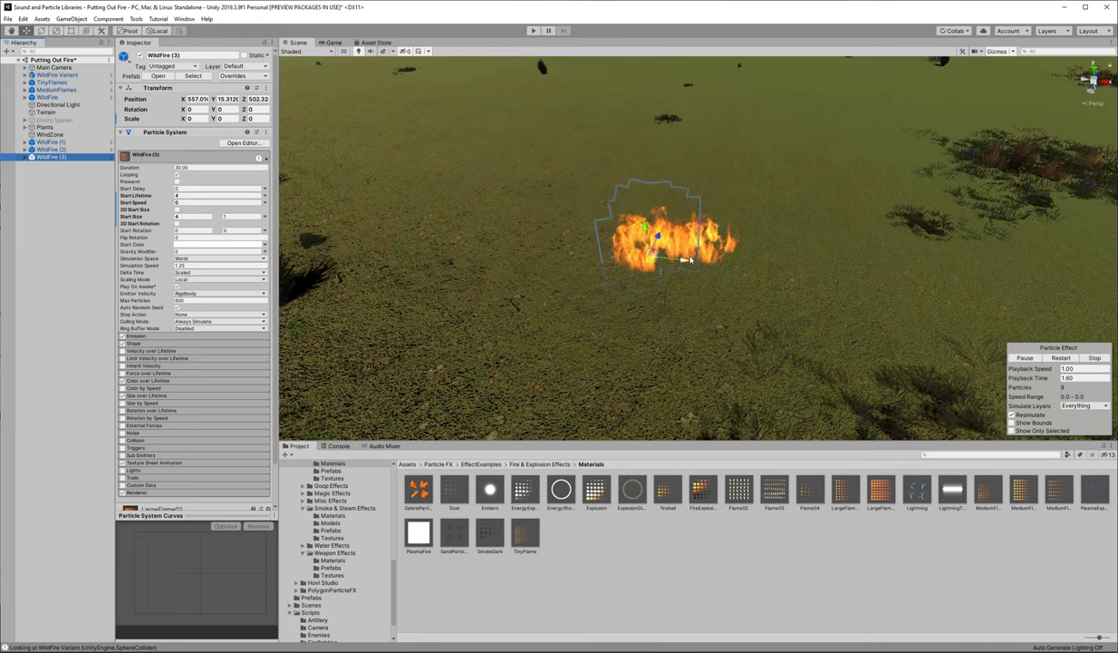
drag(817, 265, 863, 263)
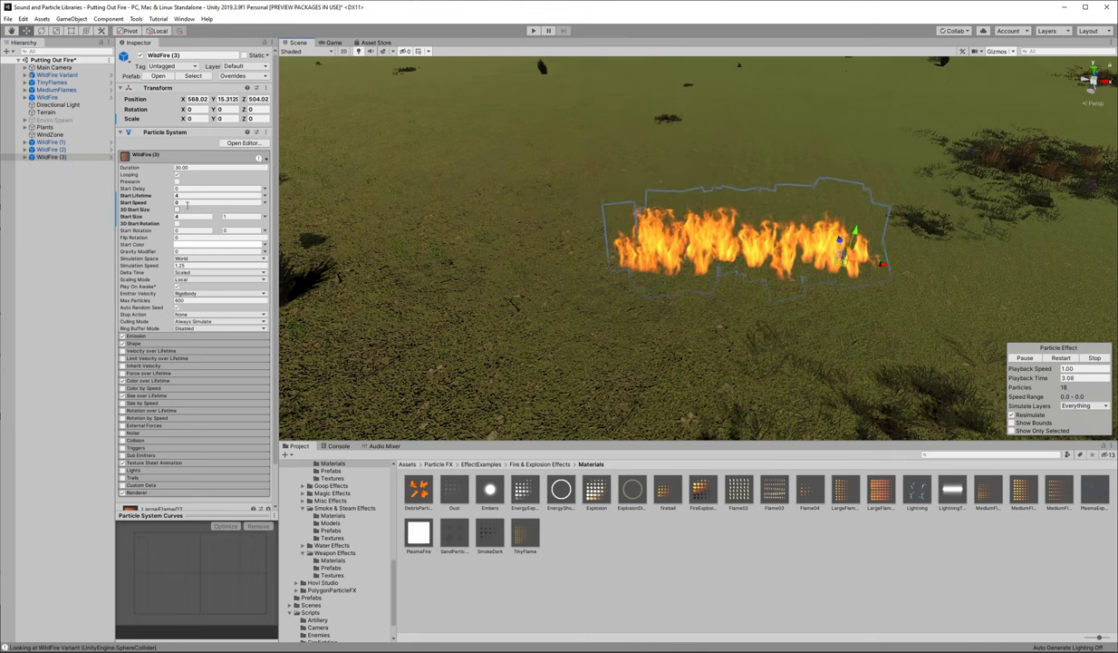
click(196, 119)
text(5)
key(Tab)
text(5)
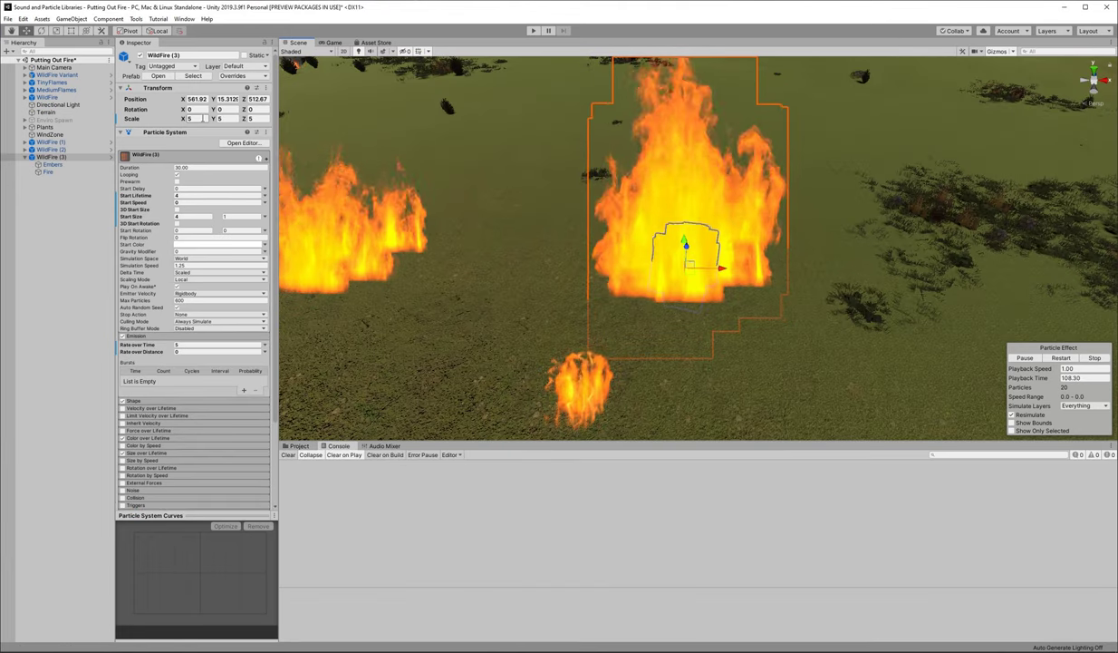
Set the parent WildFire (3) object's scale to 0 on all three axes.
text(0)
key(Tab)
text(0)
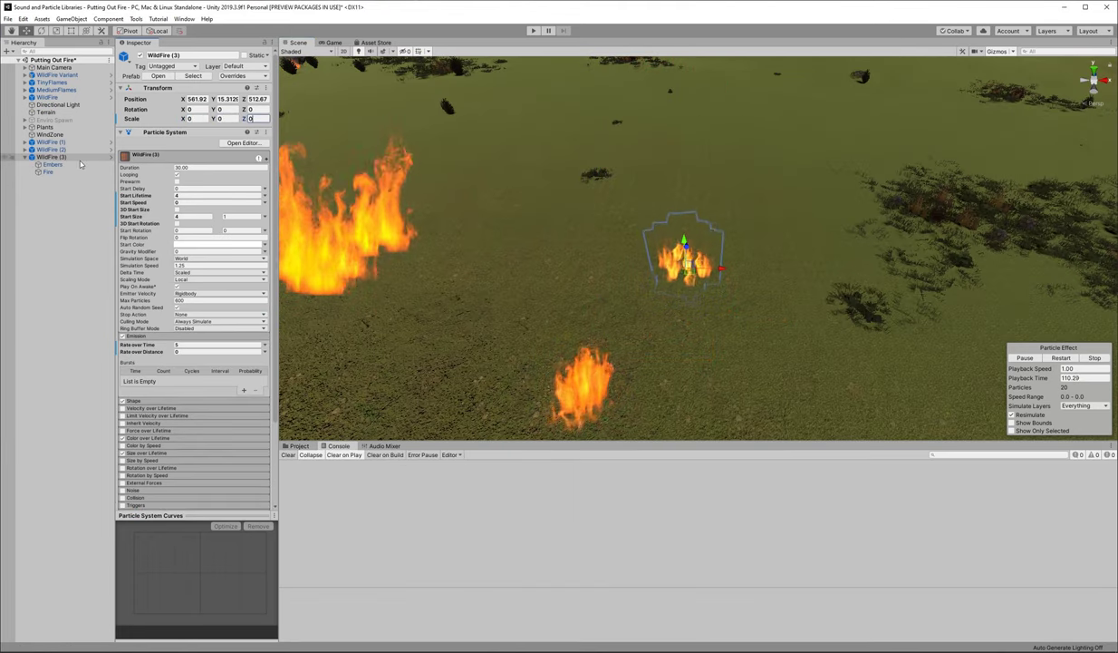
Set the scale of WildFire (3)'s Embers and Fire child objects to 0 and inspect what still renders.
click(52, 164)
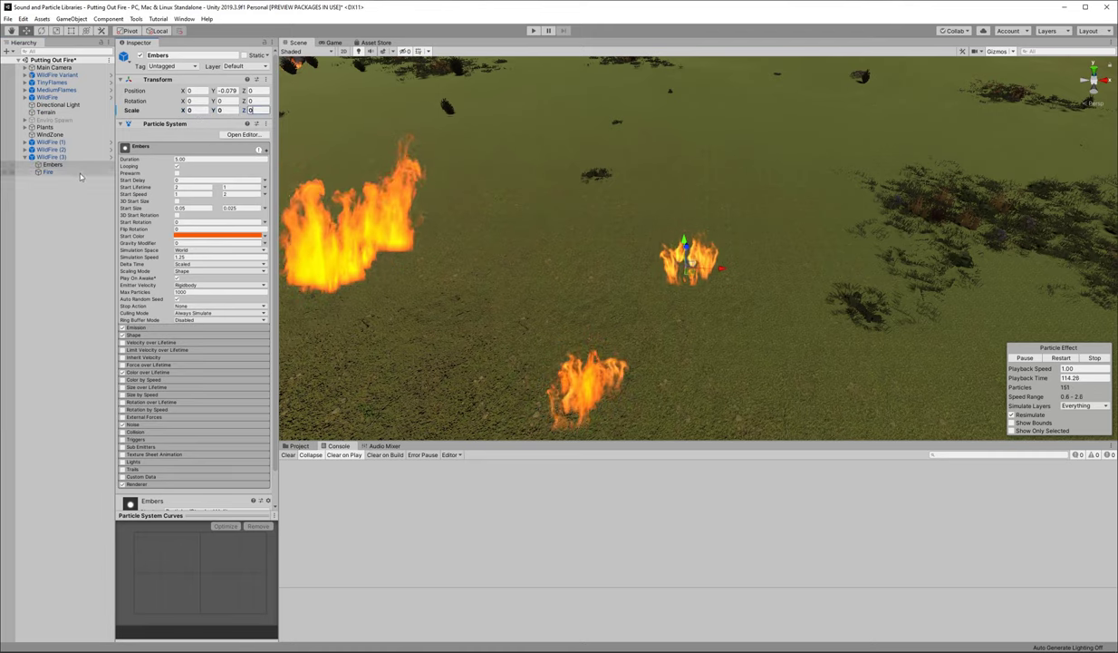
click(48, 172)
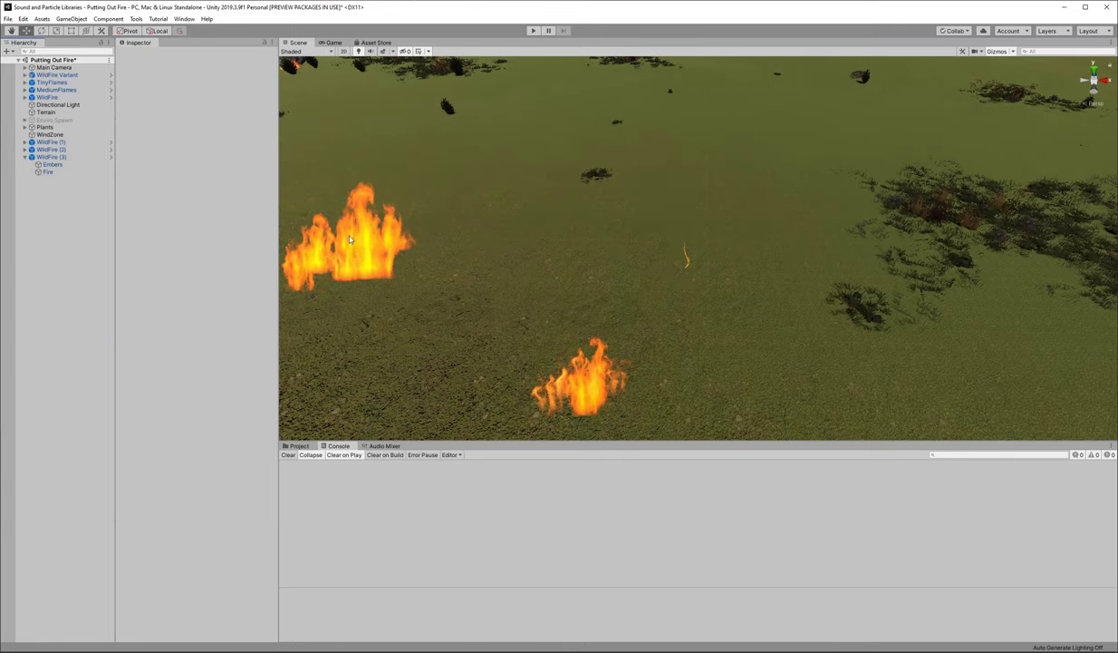
scroll(624, 214, up, 4)
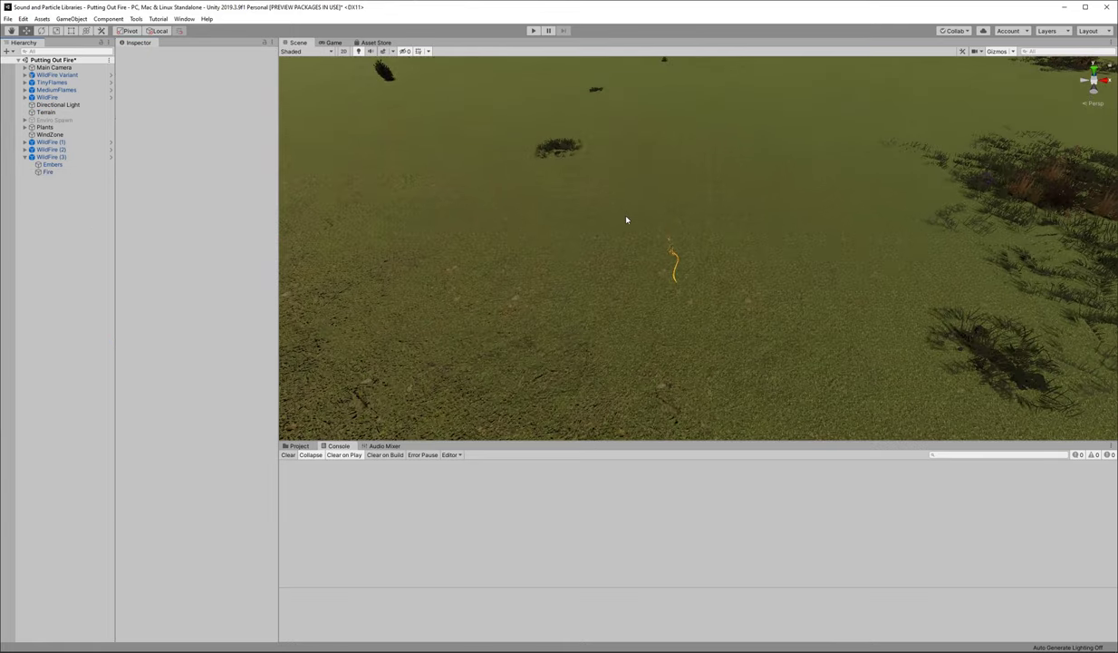
scroll(626, 227, up, 4)
right_drag(622, 228, 569, 242)
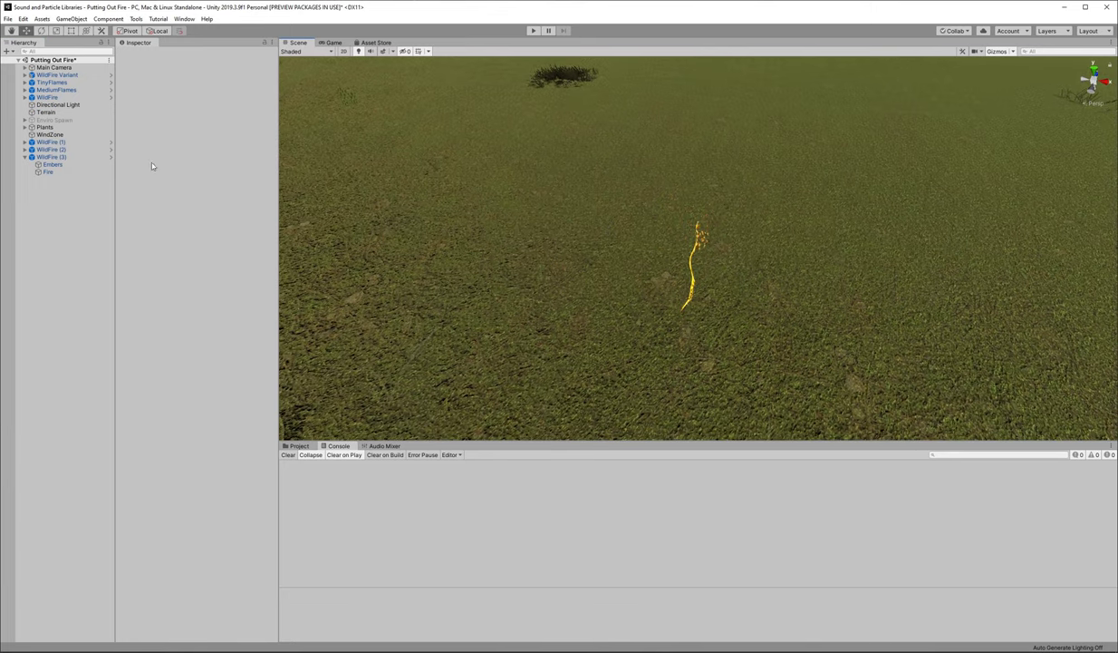
click(69, 165)
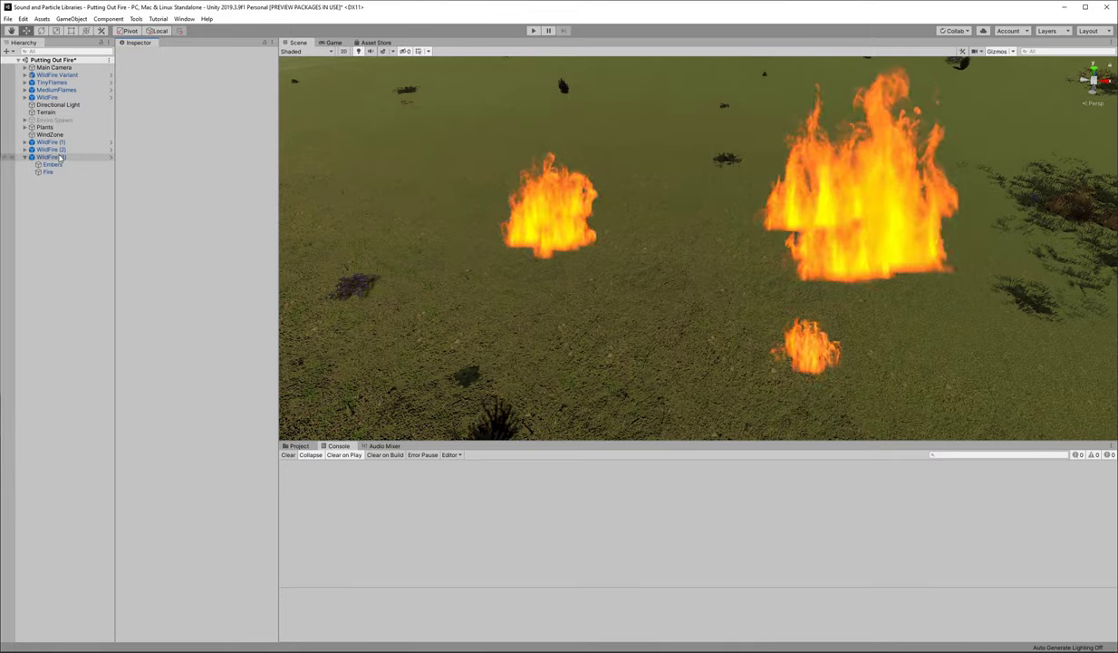
Compare the WildFire (3) and WildFire (2) flames at their different scales, examining WildFire (2) up close.
click(59, 158)
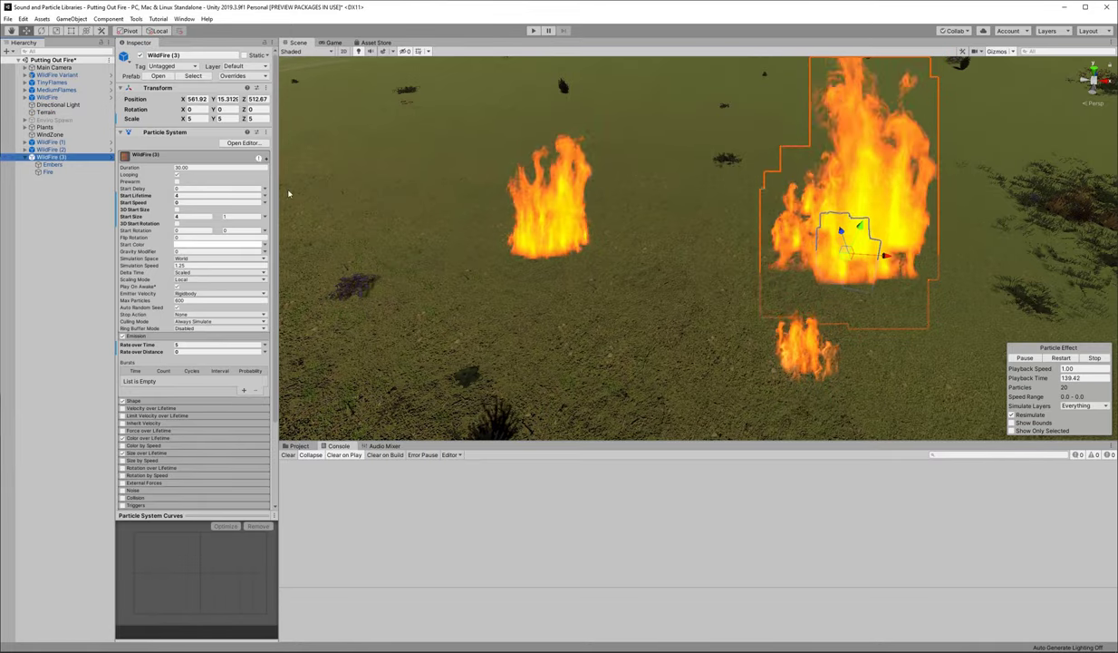
click(542, 210)
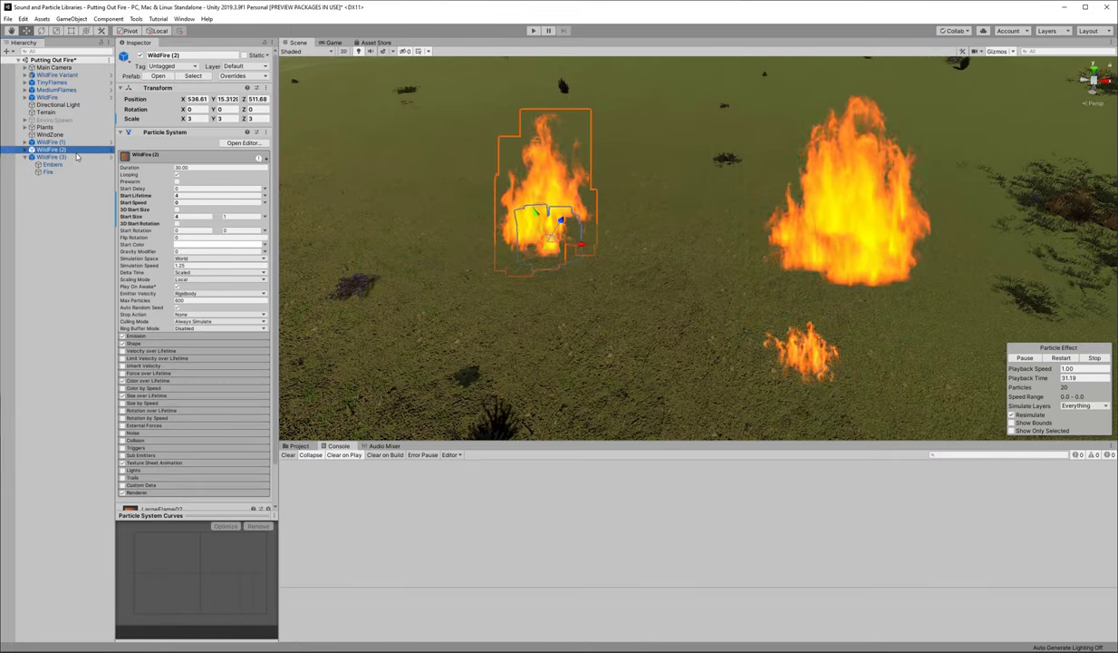
scroll(512, 201, up, 3)
alt+drag(626, 217, 455, 164)
scroll(490, 167, up, 3)
scroll(513, 172, up, 5)
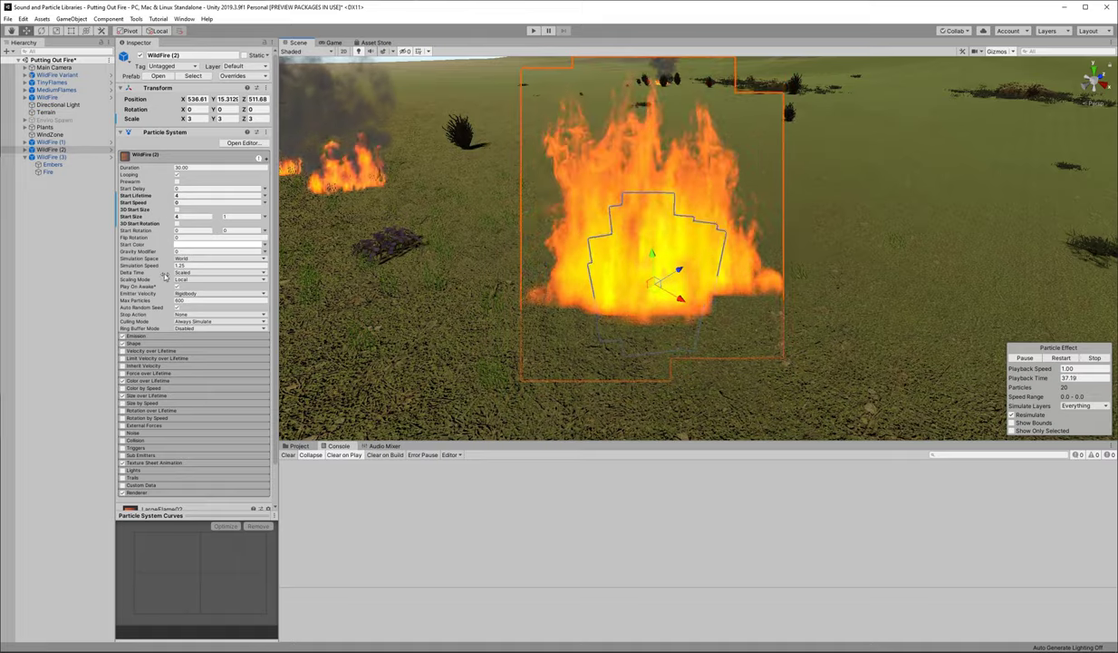
Expand the Emission module of WildFire (2)'s particle system and examine the flame in the scene.
click(138, 336)
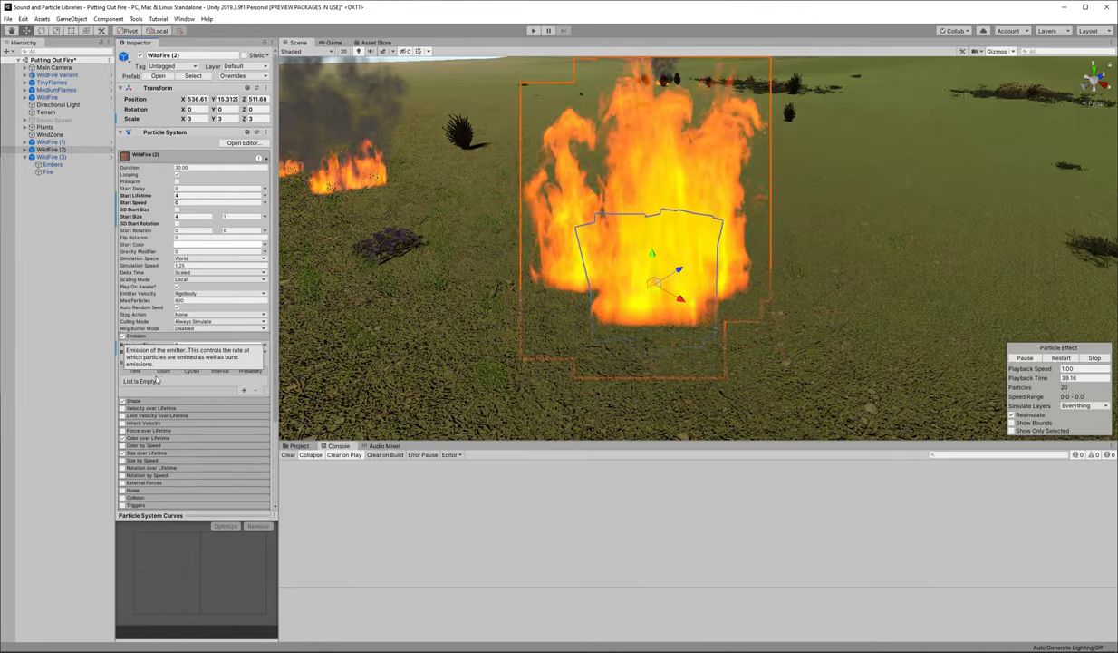
scroll(486, 177, up, 2)
right_drag(487, 177, 671, 203)
scroll(639, 160, down, 2)
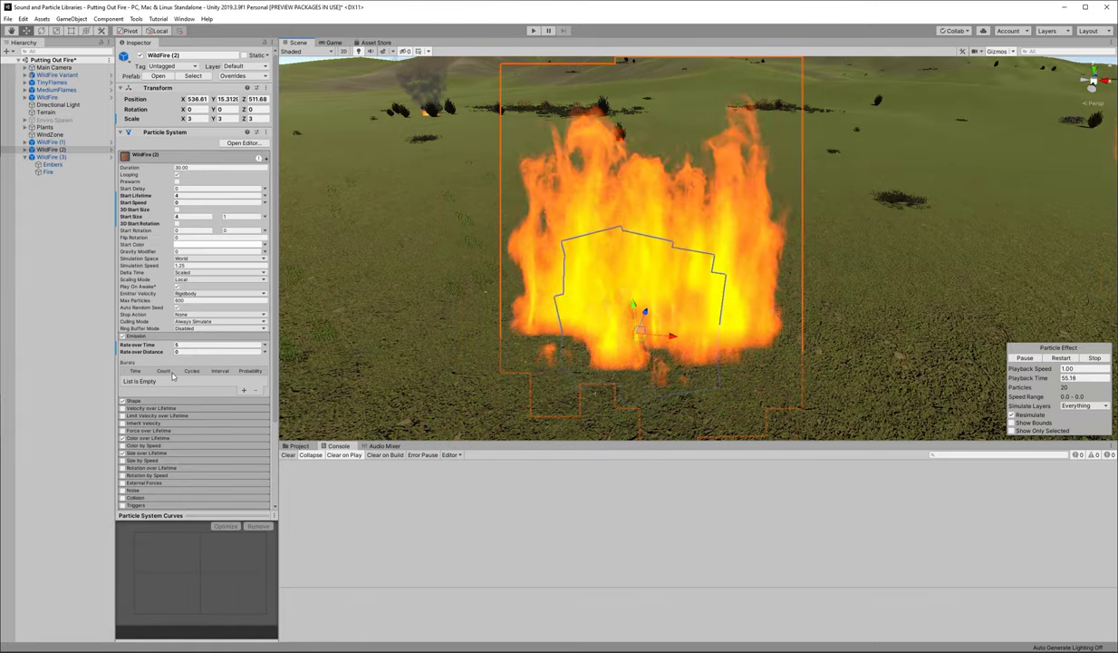
scroll(469, 308, down, 6)
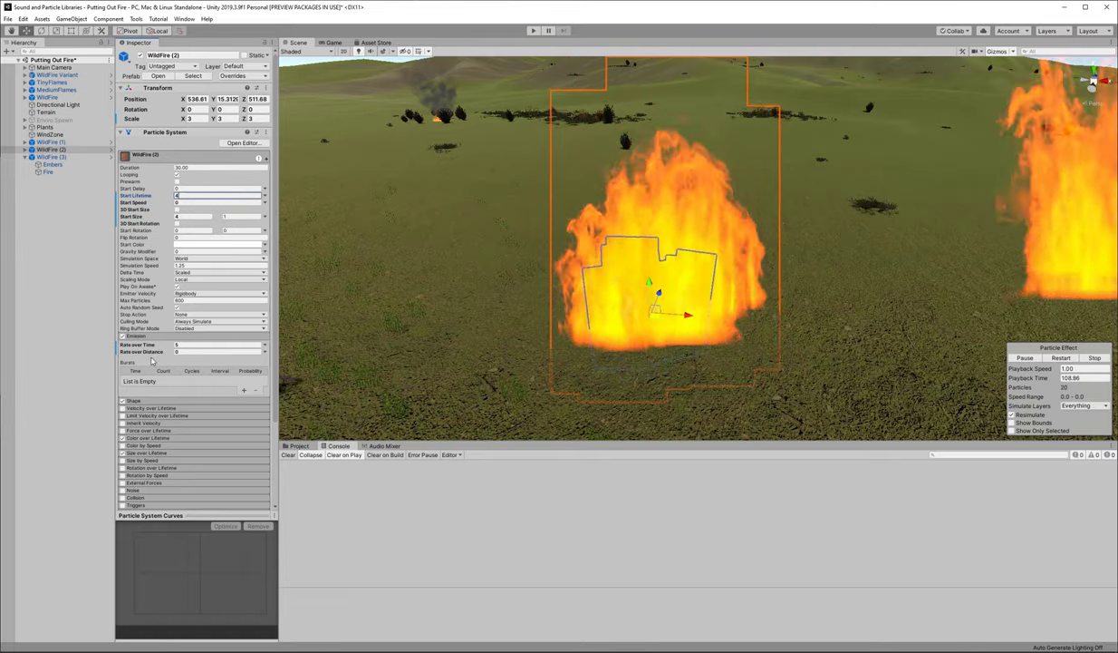
Try a Shape radius of 2 and an emission Rate over Time of 12 on WildFire (2).
click(135, 400)
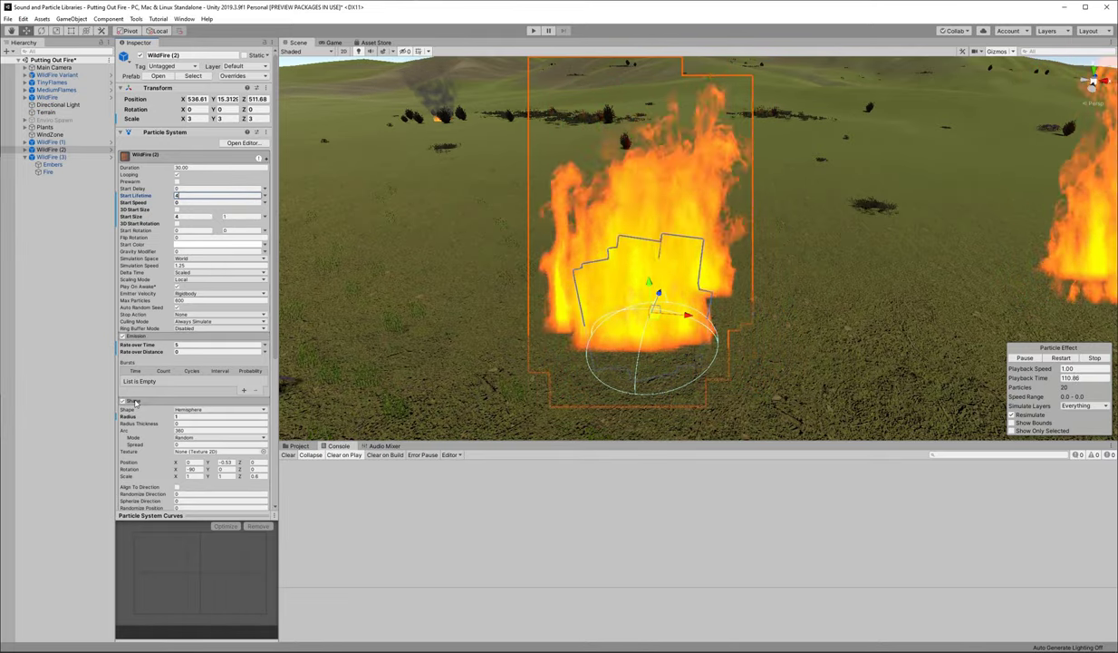
scroll(218, 379, down, 3)
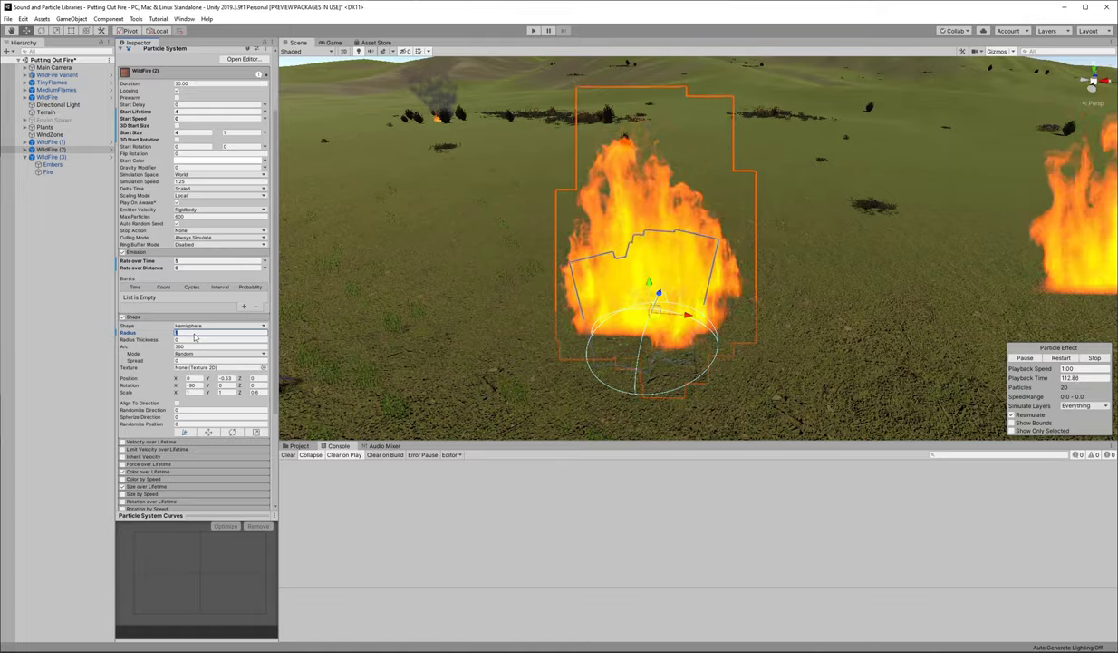
text(2)
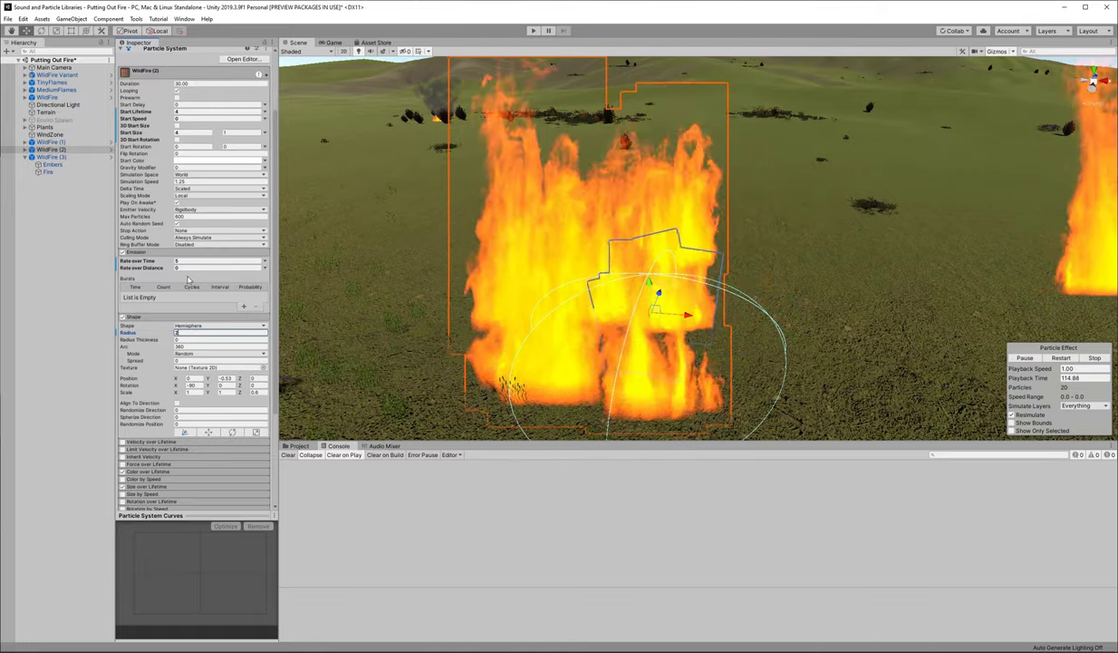
click(189, 261)
text(12)
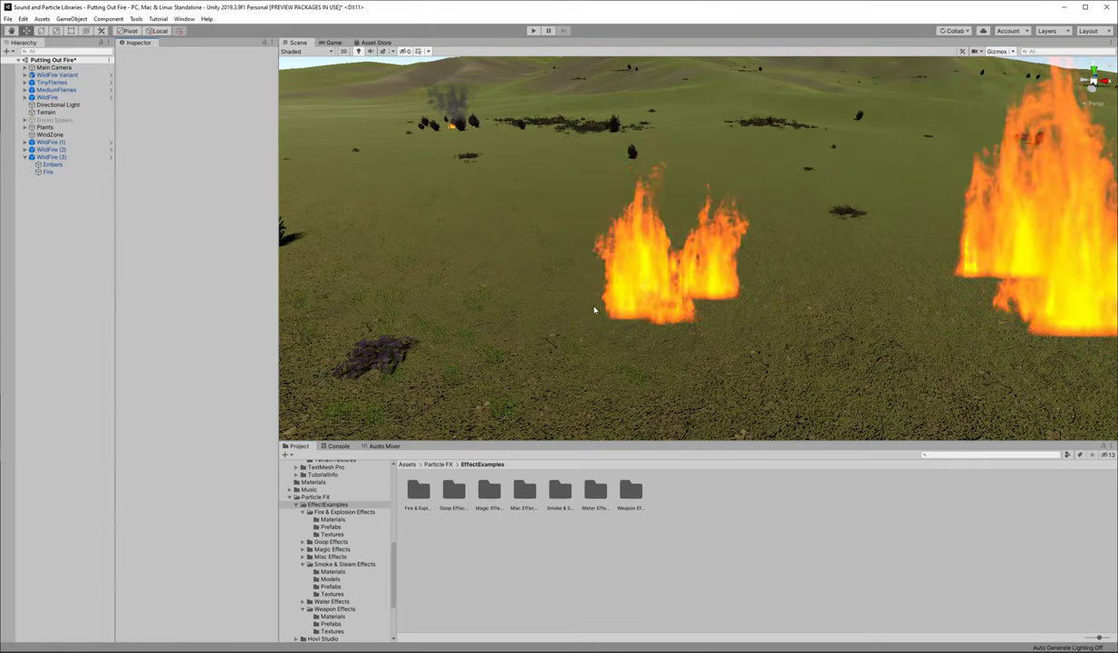
Place the Steam and SmokeEffect prefabs from the Smoke & Steam Effects folder on the ground near the flames.
right_drag(672, 332, 613, 391)
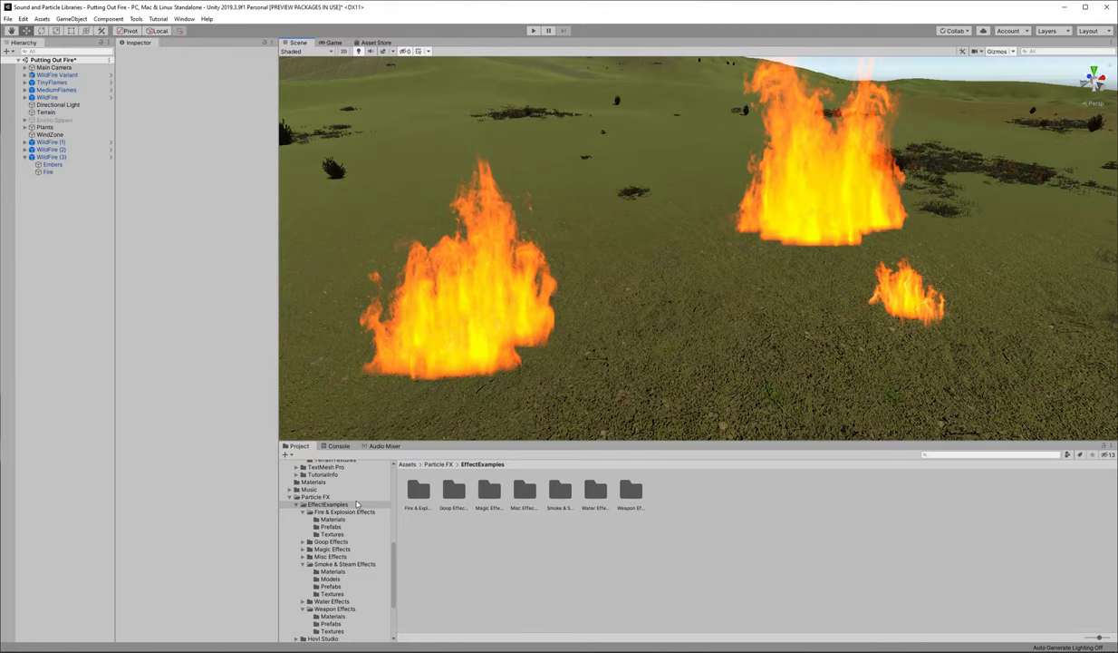
right_drag(687, 264, 624, 279)
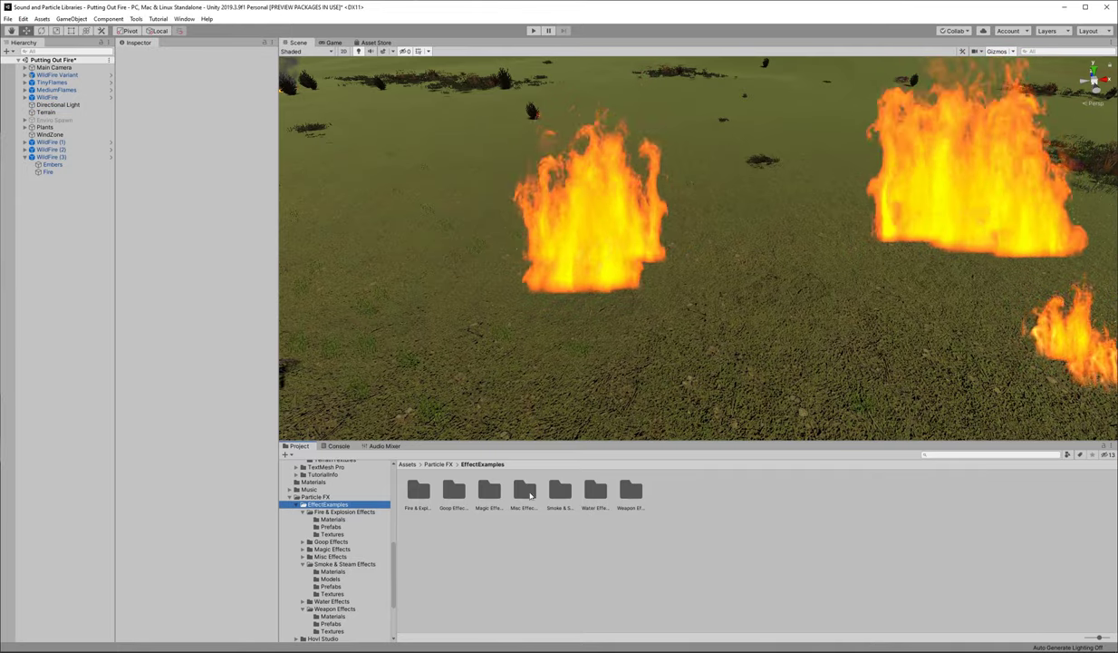
double_click(560, 496)
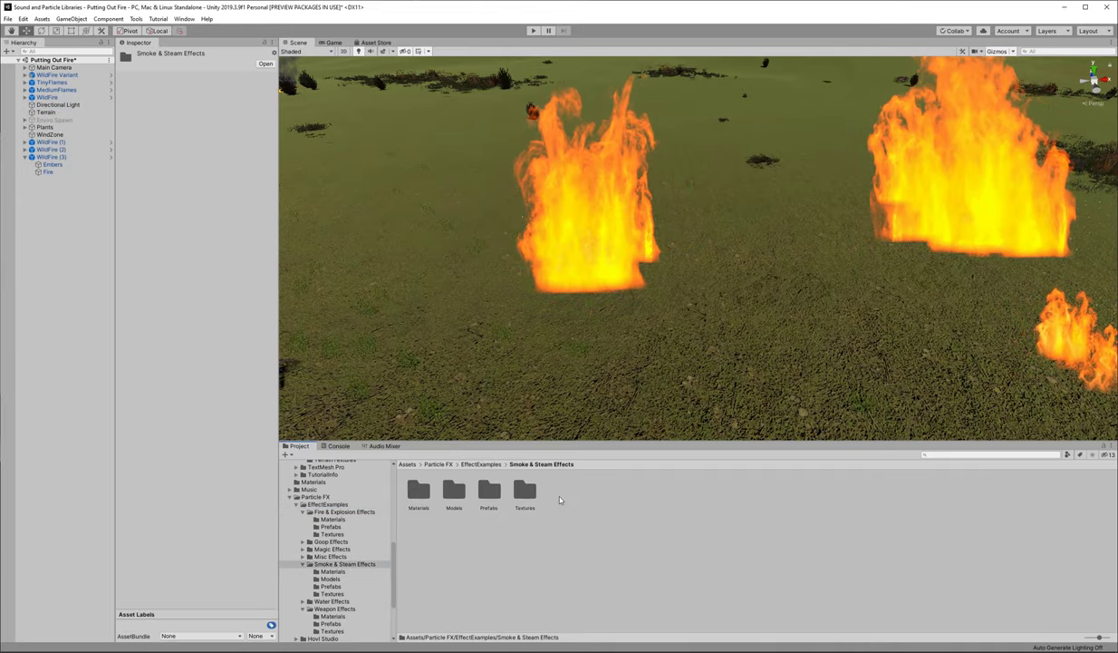
double_click(489, 492)
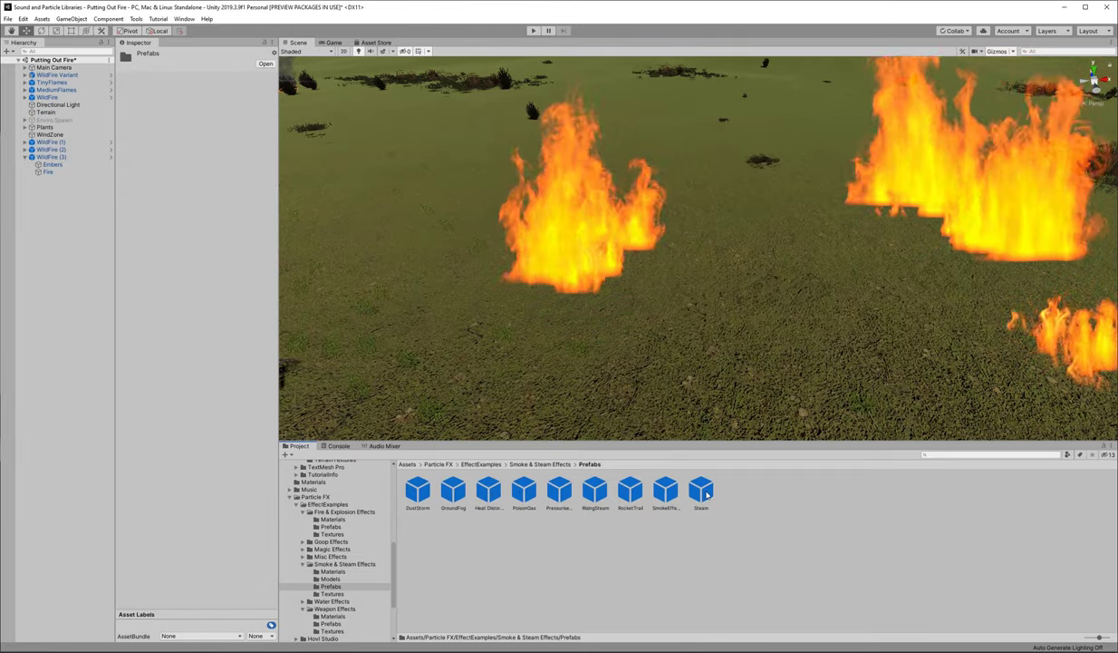
drag(825, 349, 823, 348)
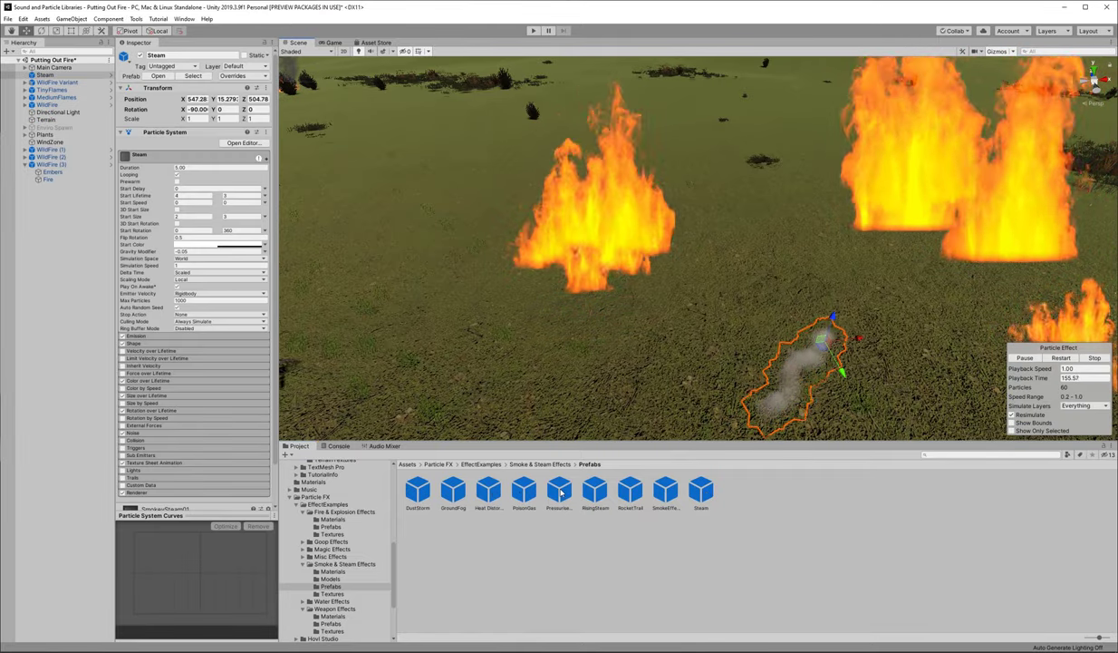
drag(663, 441, 665, 426)
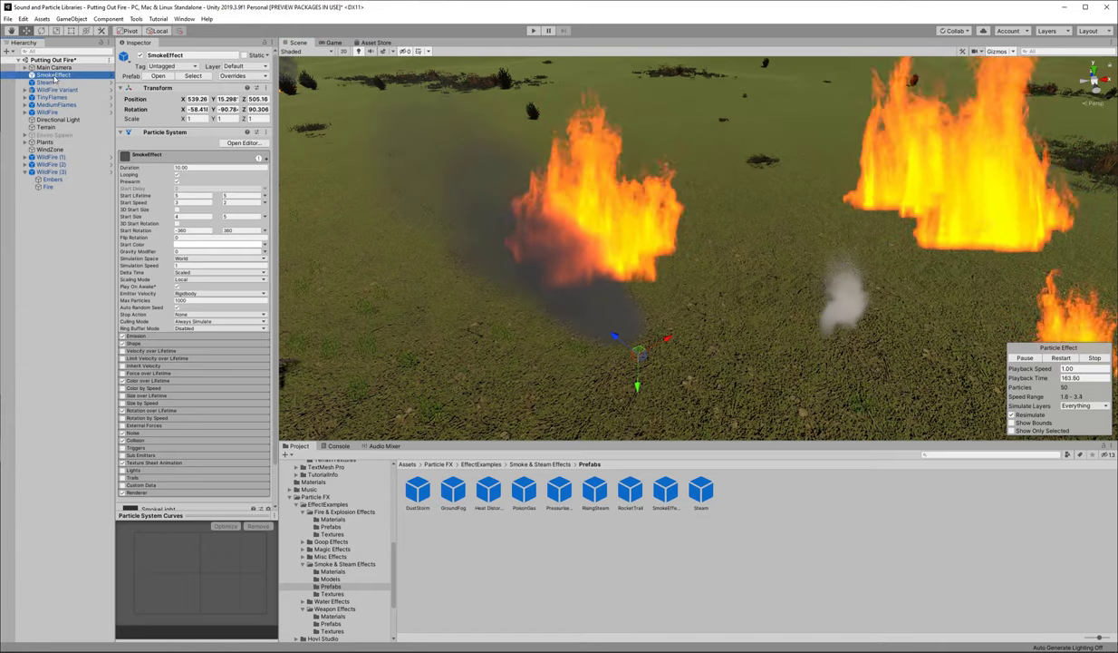
Make SmokeEffect a child of WildFire (2) and set its position to 0 on all axes.
drag(60, 167, 60, 167)
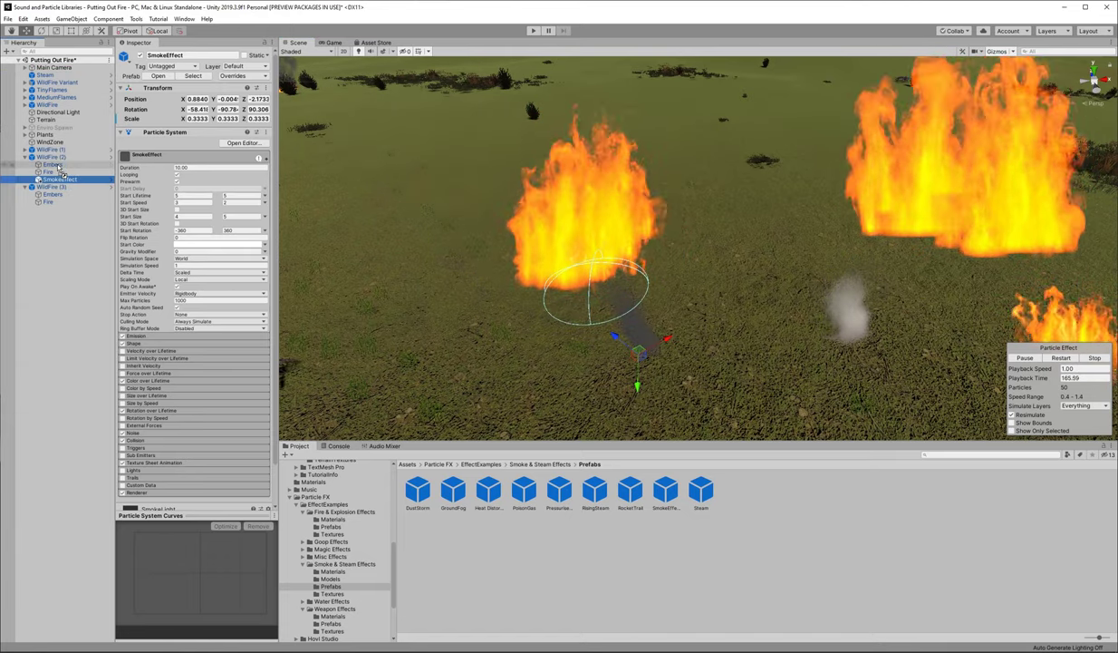
click(258, 78)
click(255, 78)
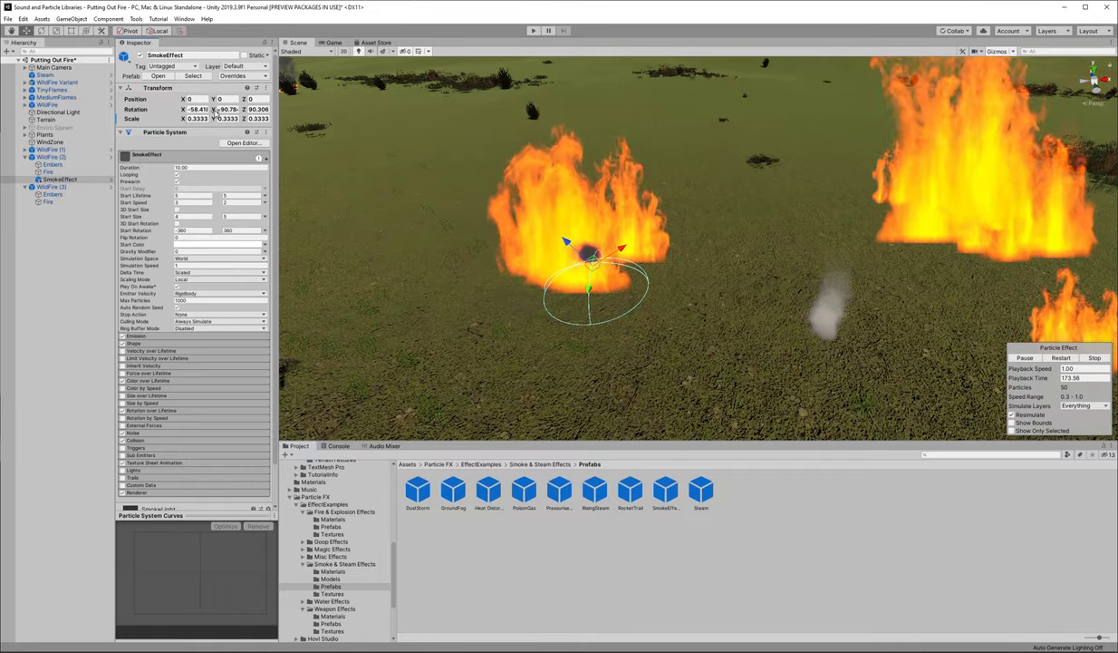
Apply all of WildFire (2)'s overrides, including the added SmokeEffect child, to the WildFire prefab.
click(64, 158)
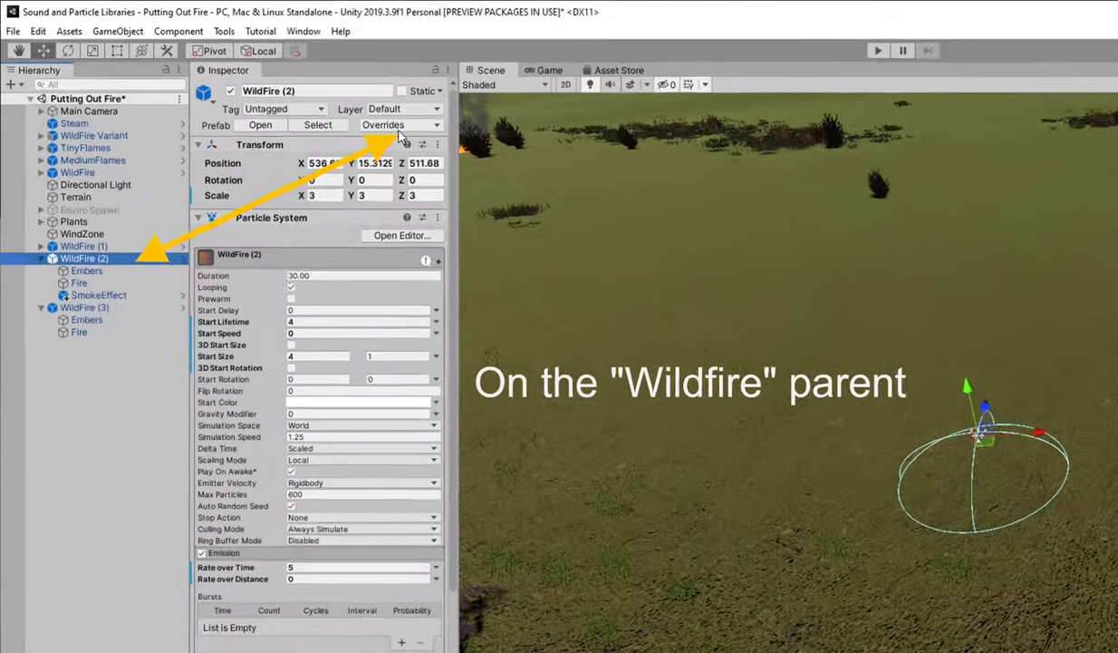
click(241, 78)
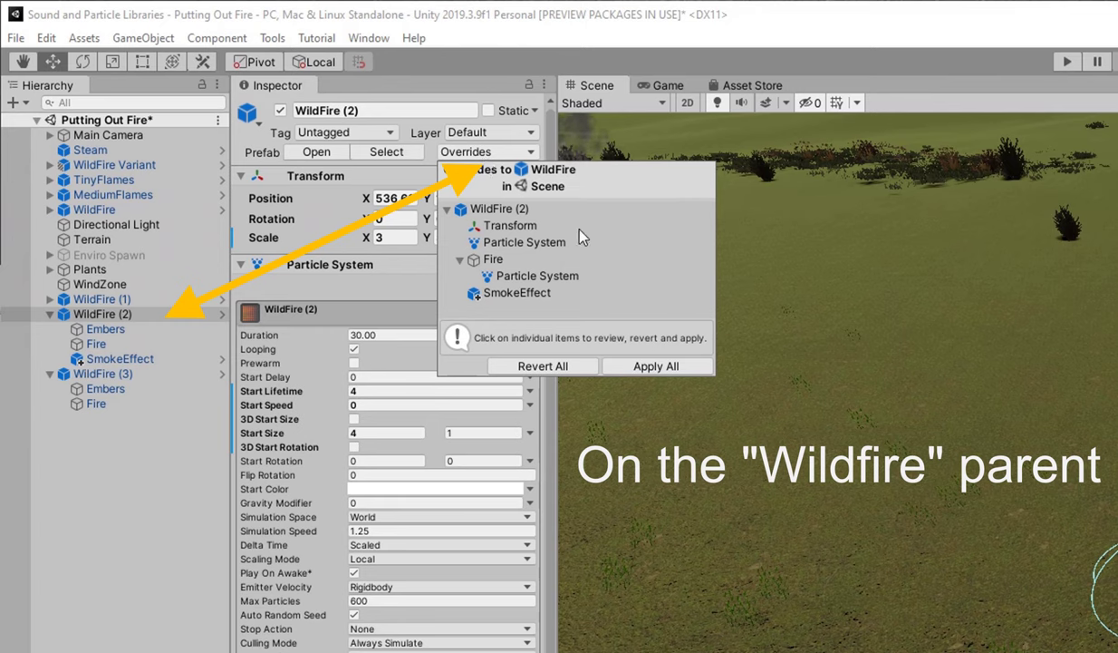
click(704, 369)
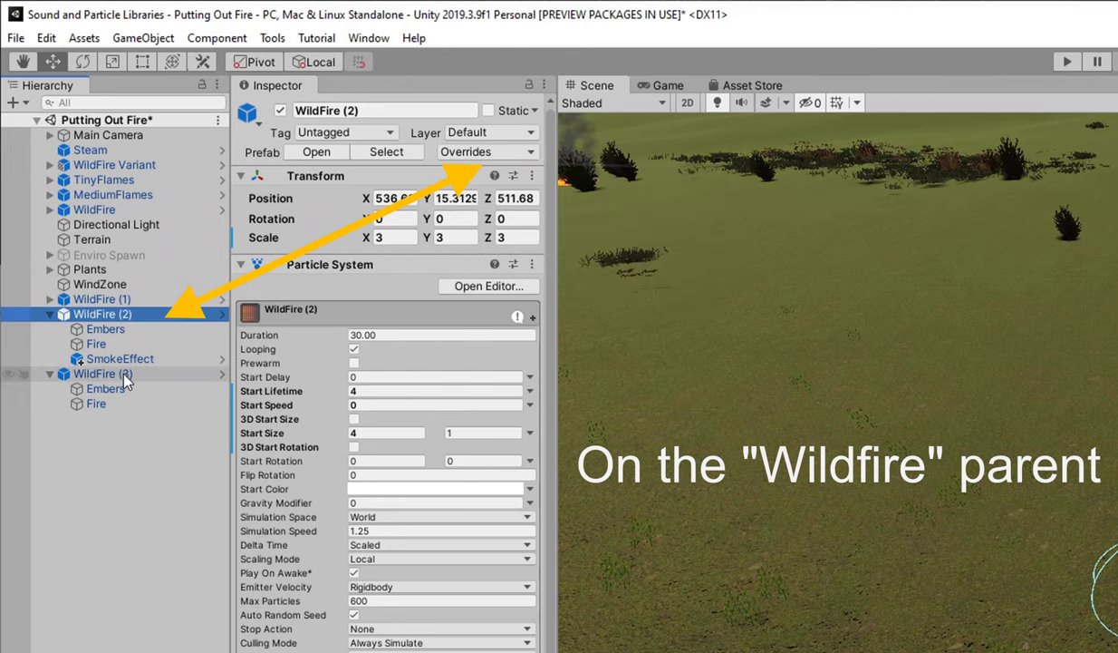
click(141, 370)
click(127, 358)
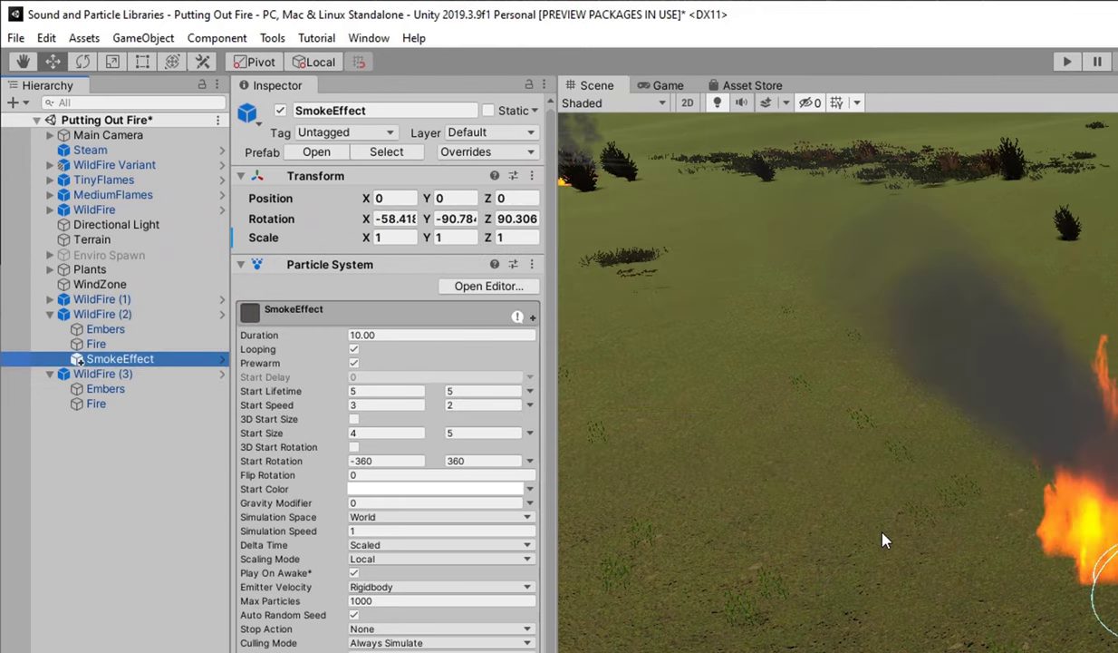
click(173, 314)
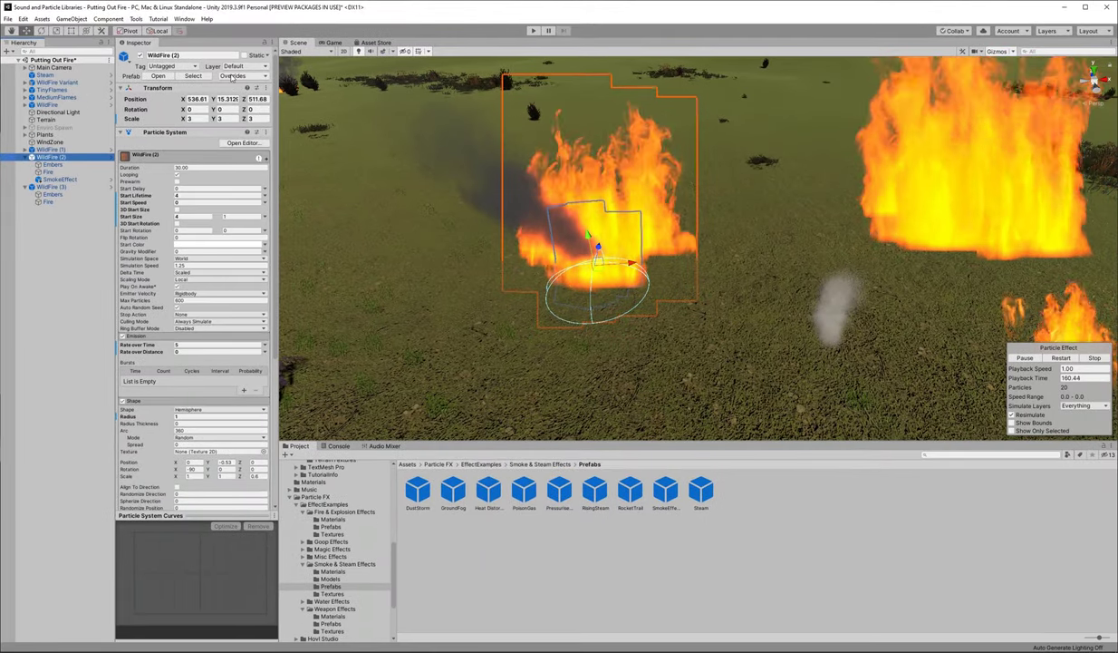
click(281, 92)
click(328, 183)
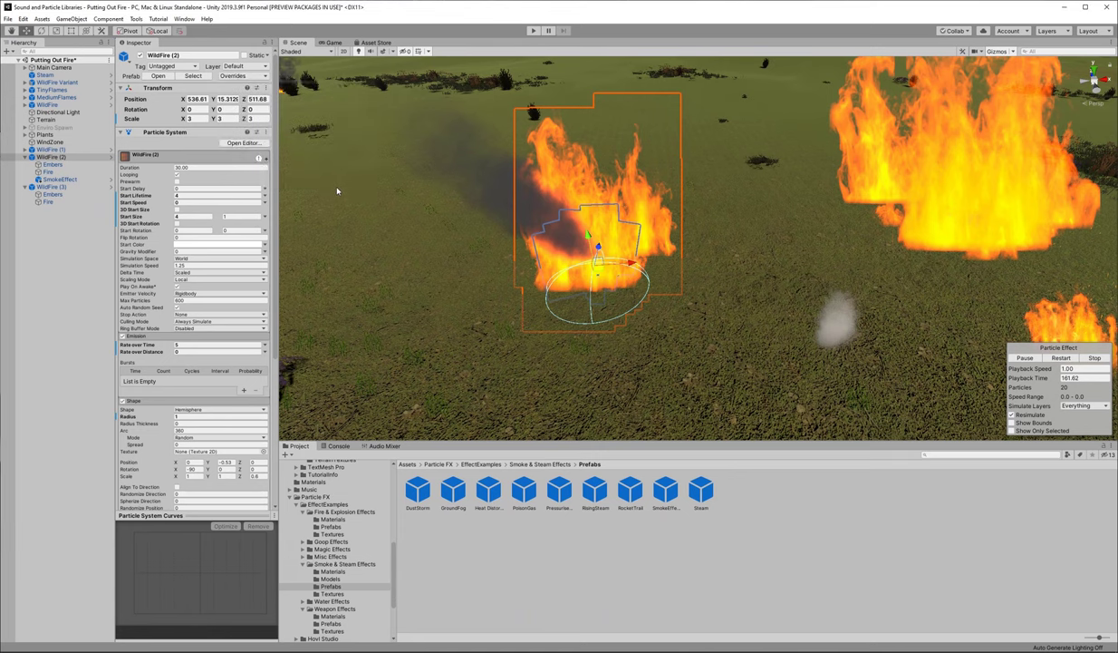
scroll(471, 240, down, 2)
scroll(479, 245, down, 2)
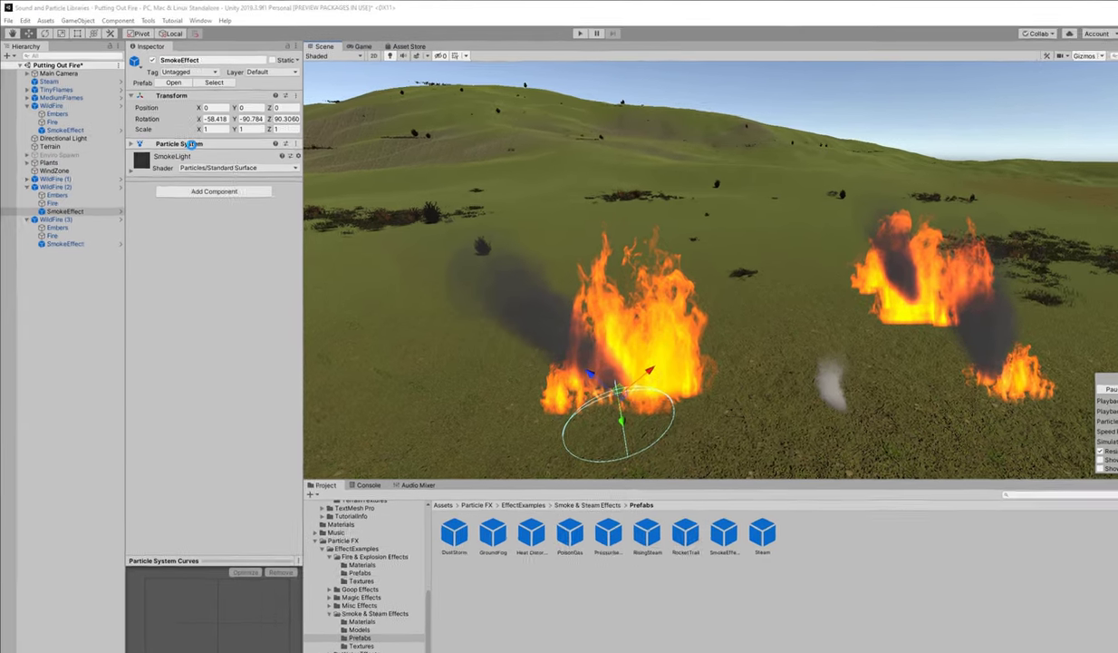
Reset the Transform of the SmokeEffect child under WildFire (2).
click(157, 131)
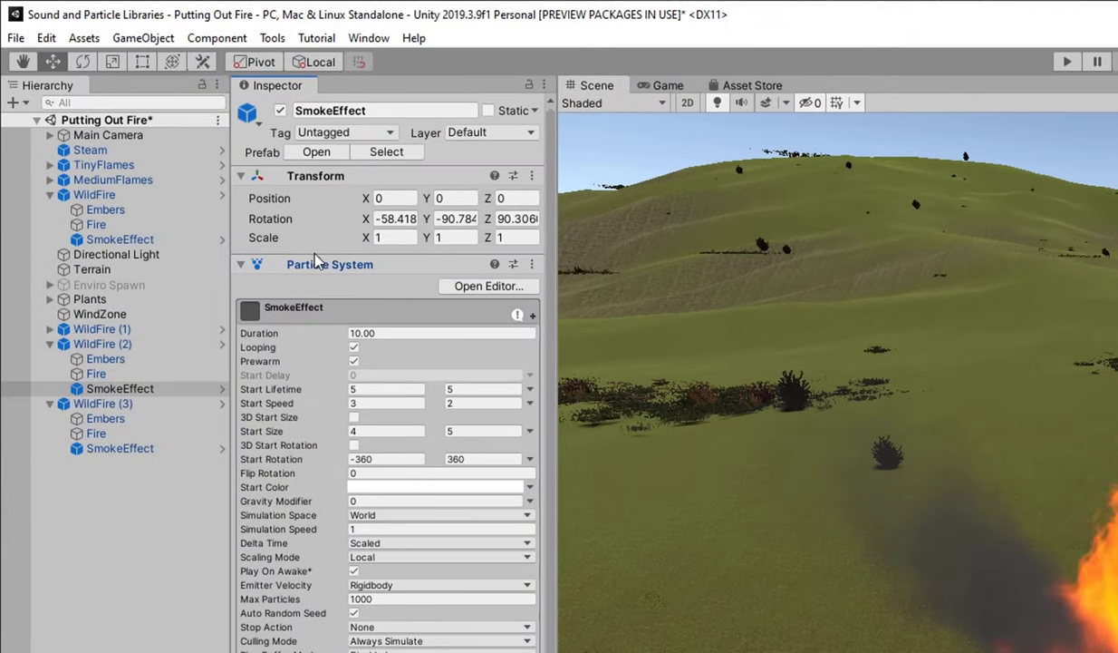
click(315, 260)
right_click(315, 174)
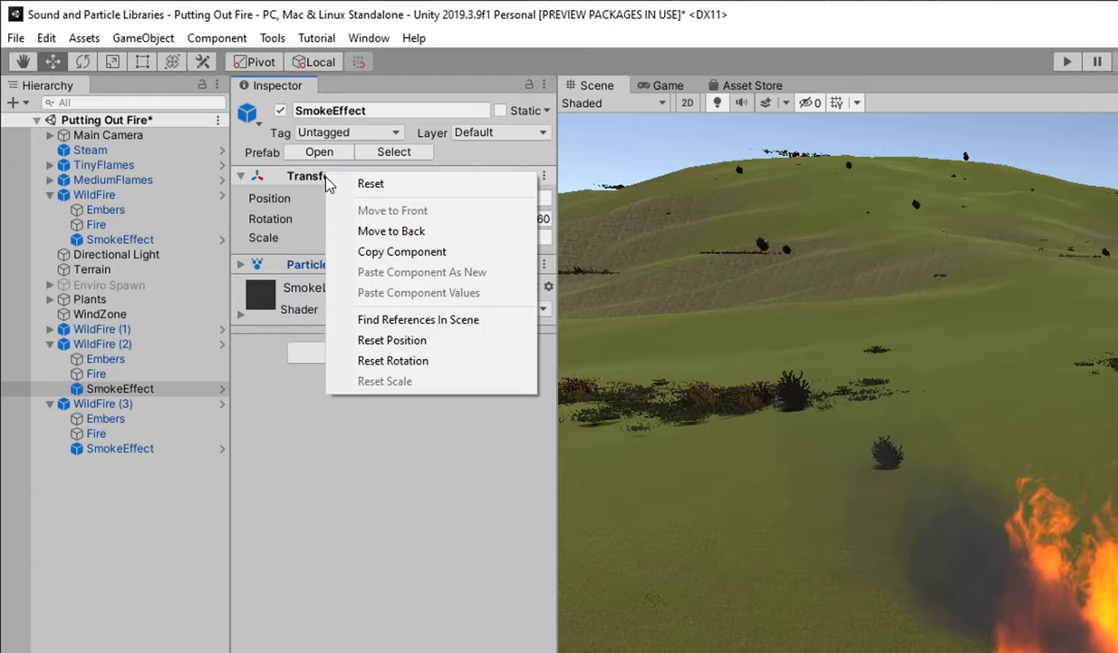
click(349, 179)
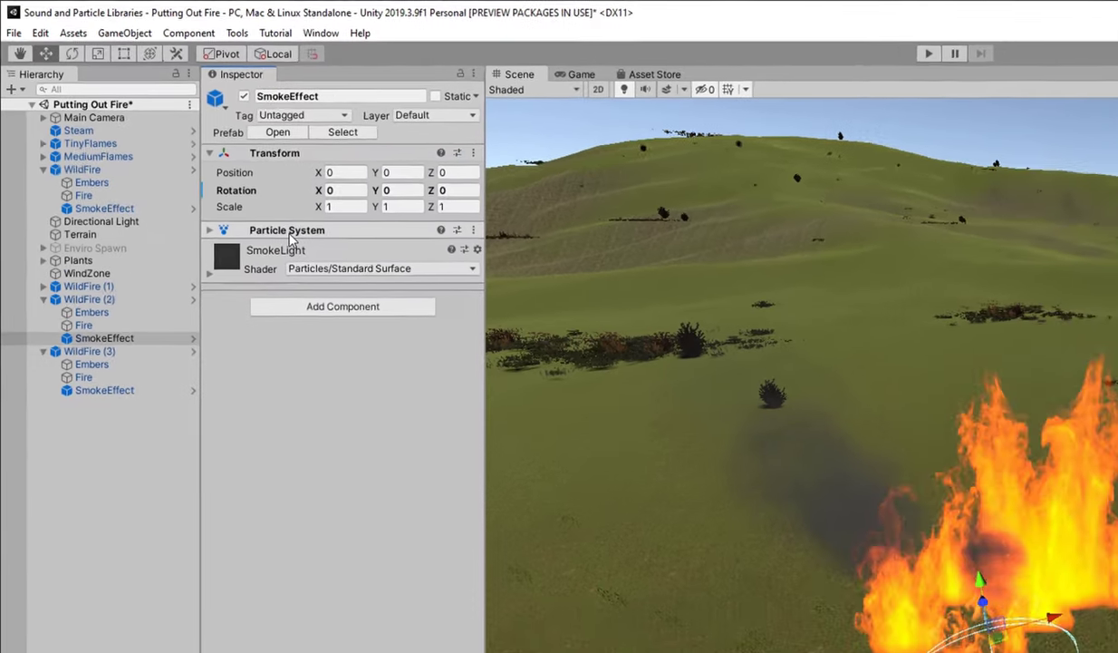
Set the X rotation in the SmokeEffect particle system's Shape module to 270 so the smoke rises upward.
click(337, 263)
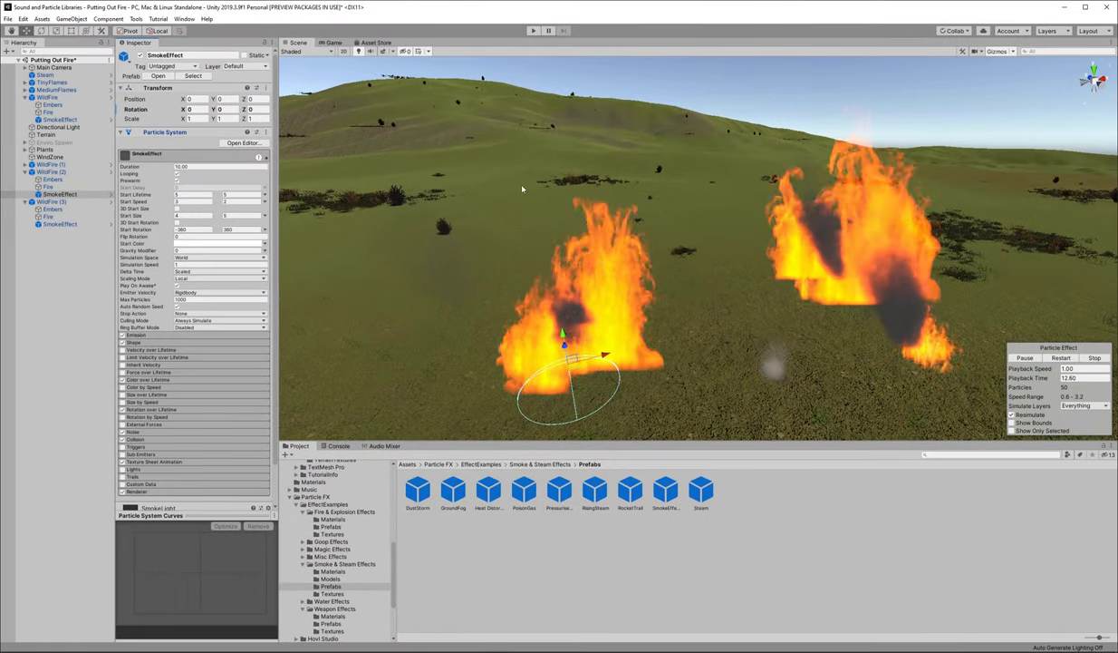
scroll(580, 280, up, 5)
right_drag(547, 265, 512, 310)
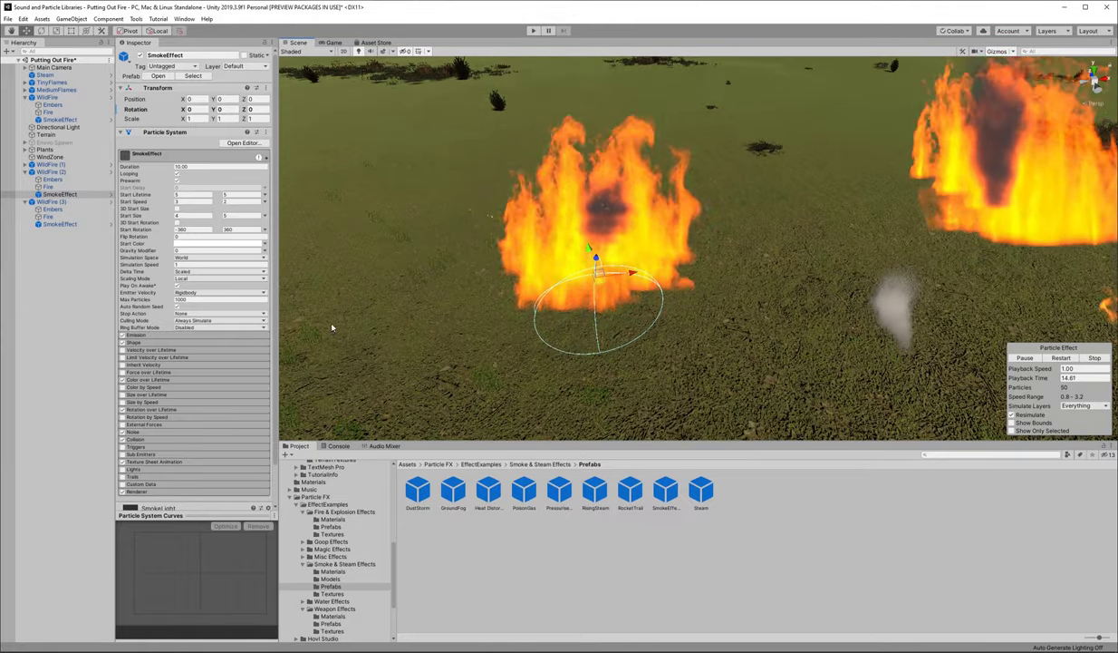
right_drag(576, 204, 519, 208)
scroll(518, 207, up, 4)
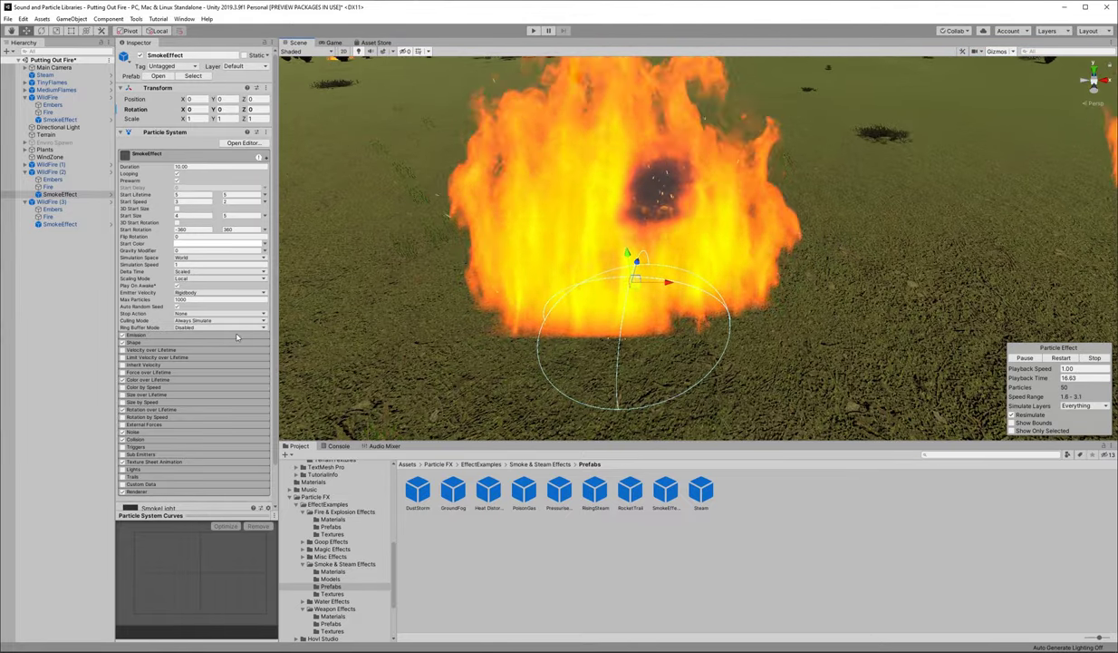
click(137, 343)
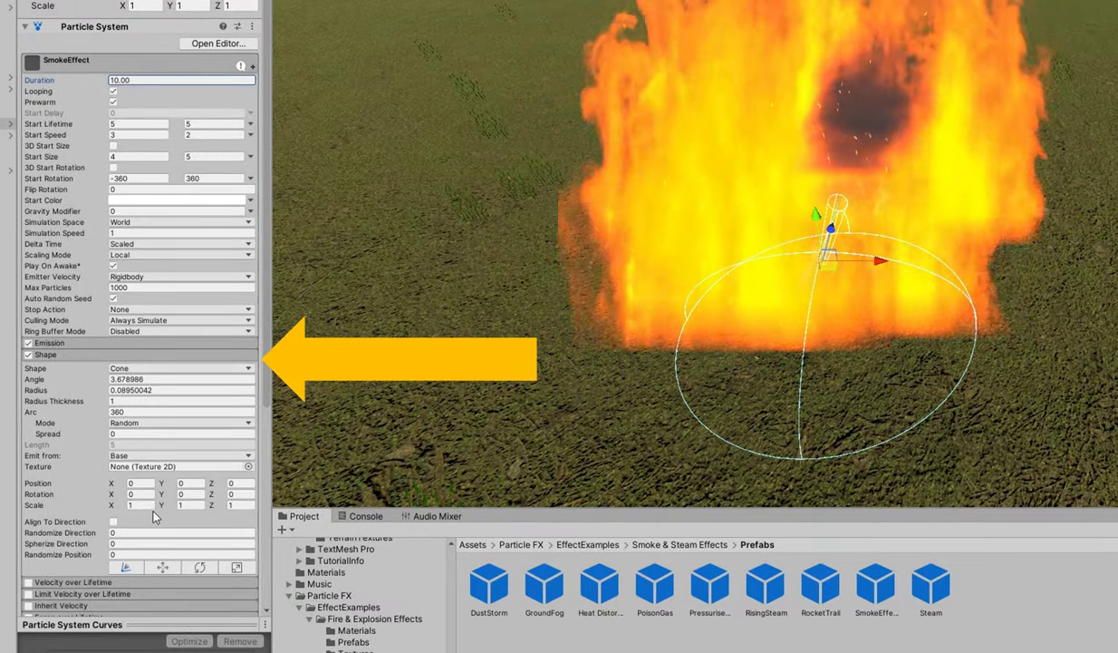
click(137, 494)
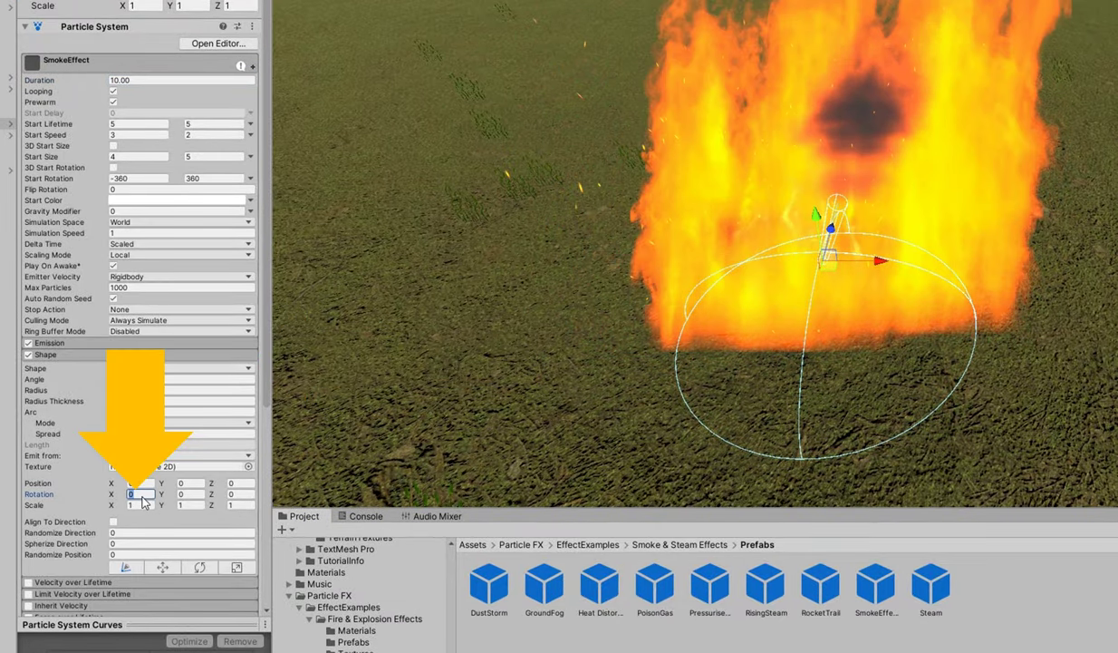
text(270)
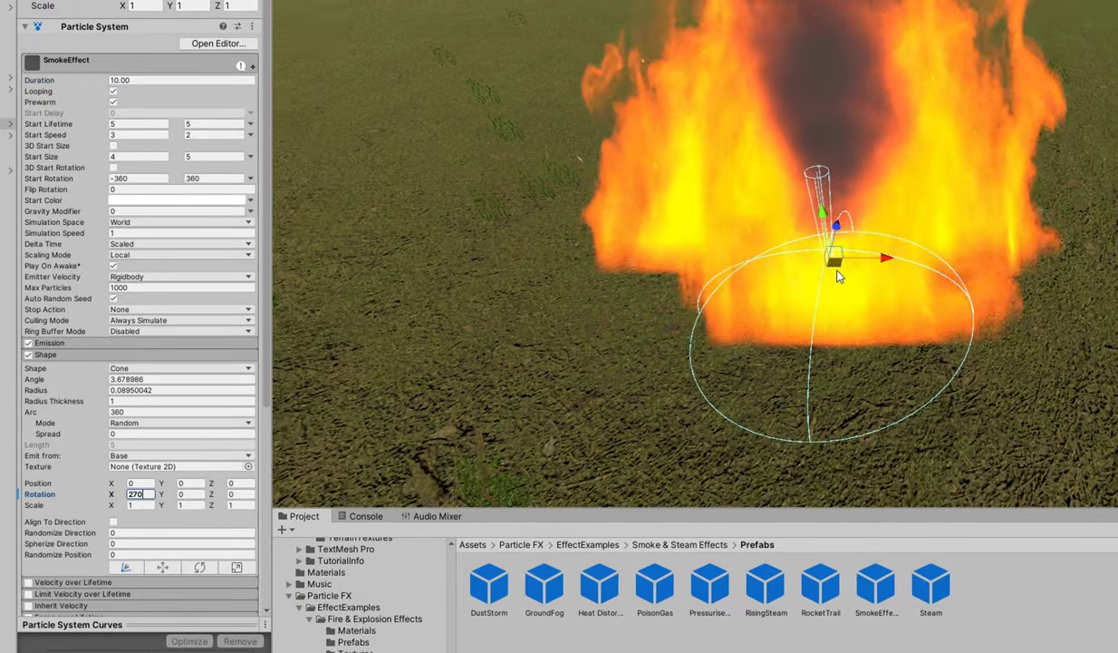
right_drag(839, 275, 831, 216)
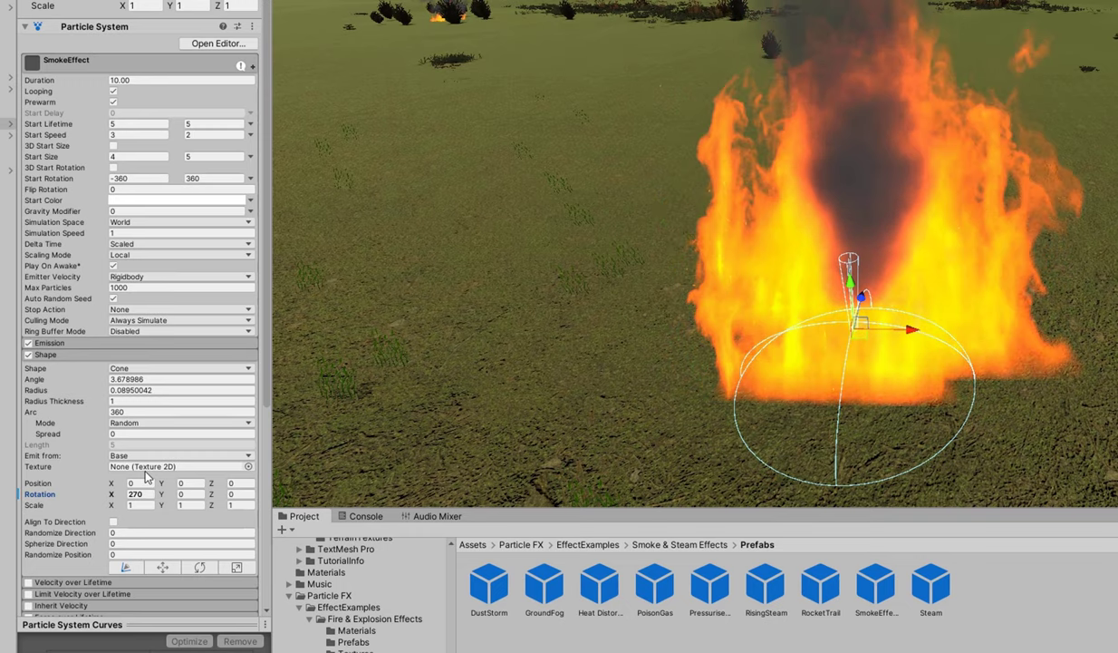
scroll(595, 238, down, 1)
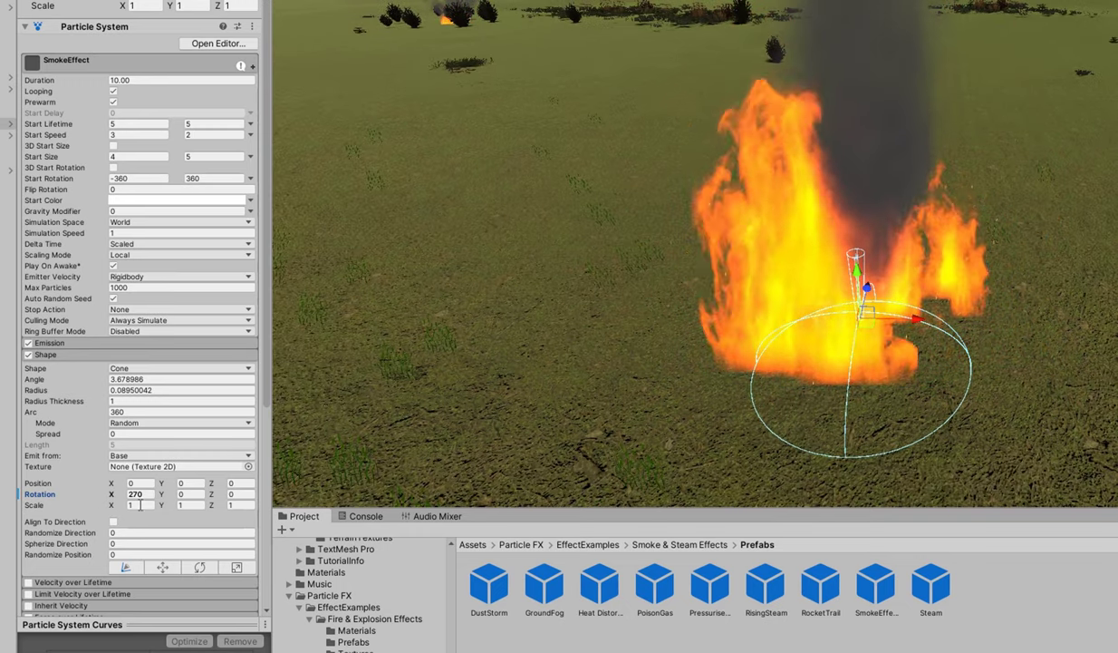
Edit SmokeEffect's emission cone in the Scene view, widening its angle to about 26.3 and its radius to about 1.35.
click(125, 571)
scroll(682, 265, up, 3)
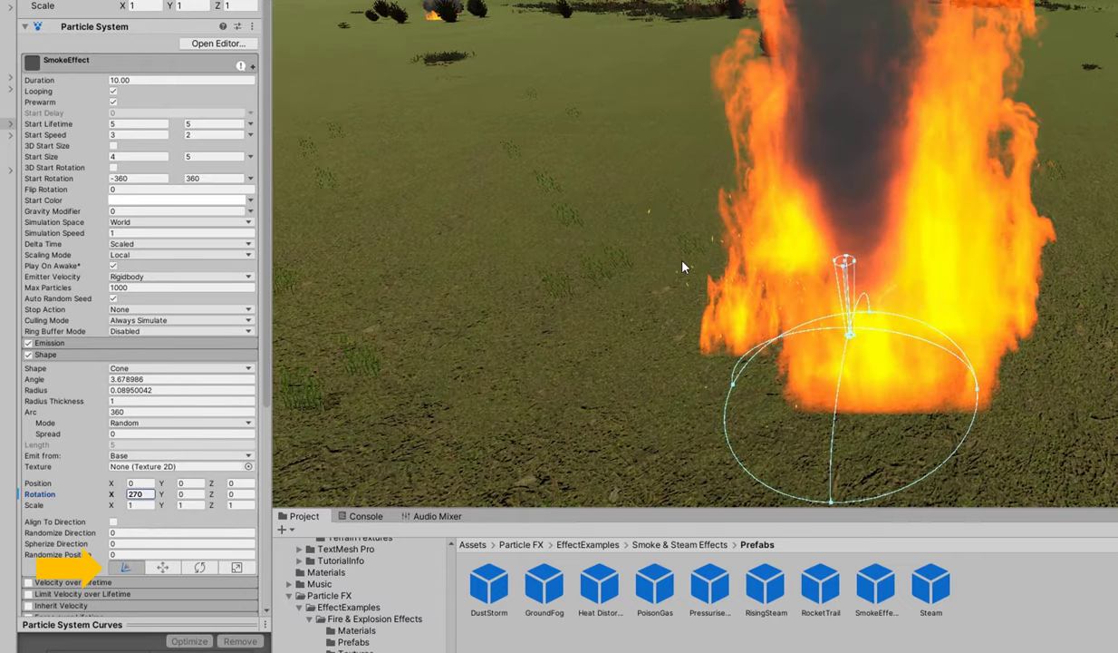
right_drag(668, 267, 642, 302)
scroll(643, 307, up, 2)
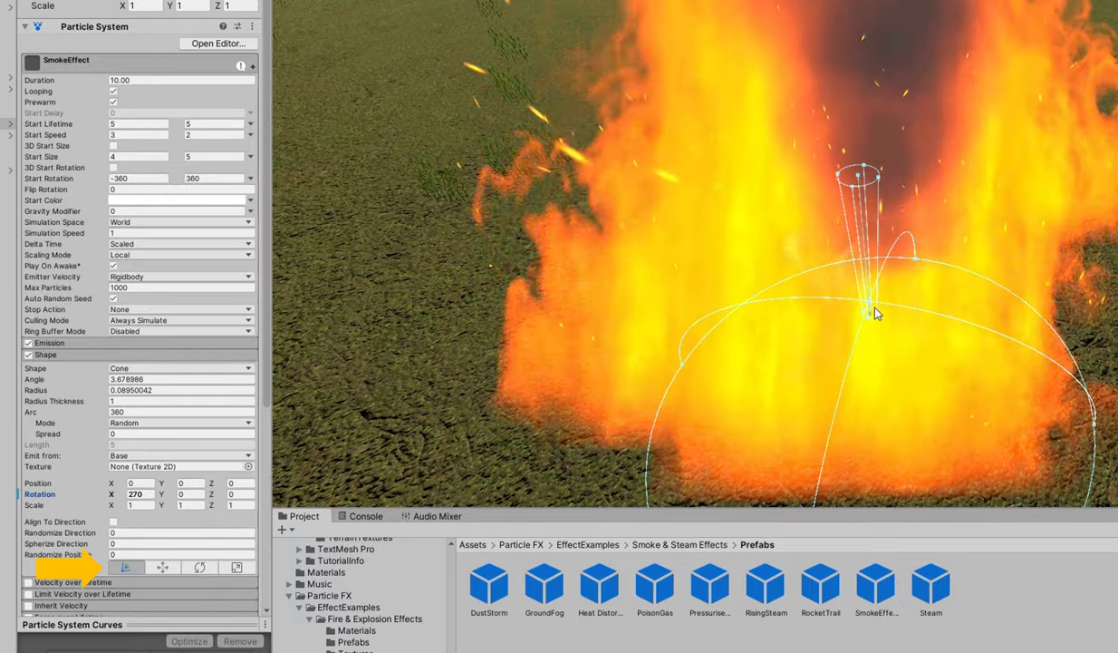
drag(877, 317, 905, 321)
drag(910, 180, 991, 195)
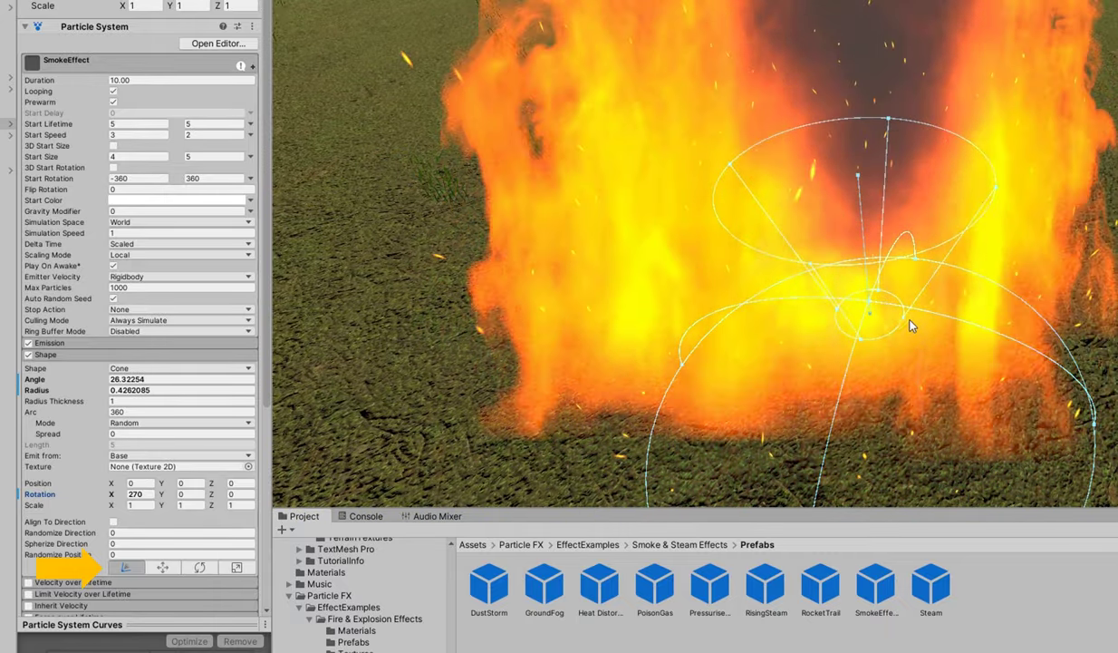
drag(911, 327, 1011, 279)
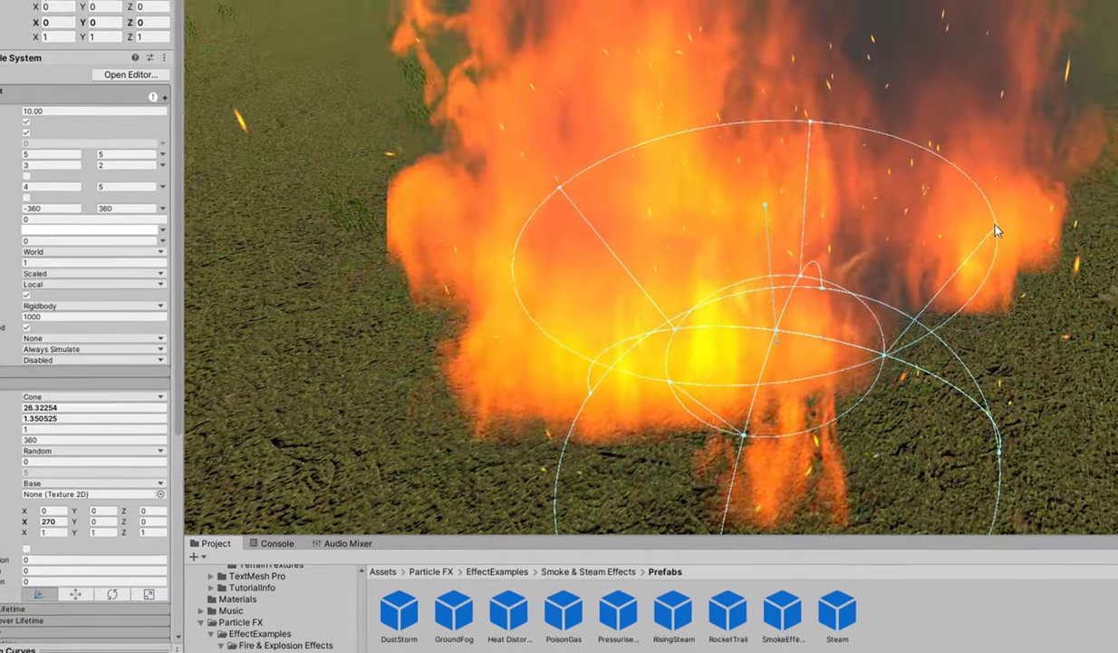
Adjust the smoke cone's handles to an angle of about 20.9 and an upper Start Speed of about 3.84.
drag(1090, 196, 1045, 193)
scroll(672, 330, down, 4)
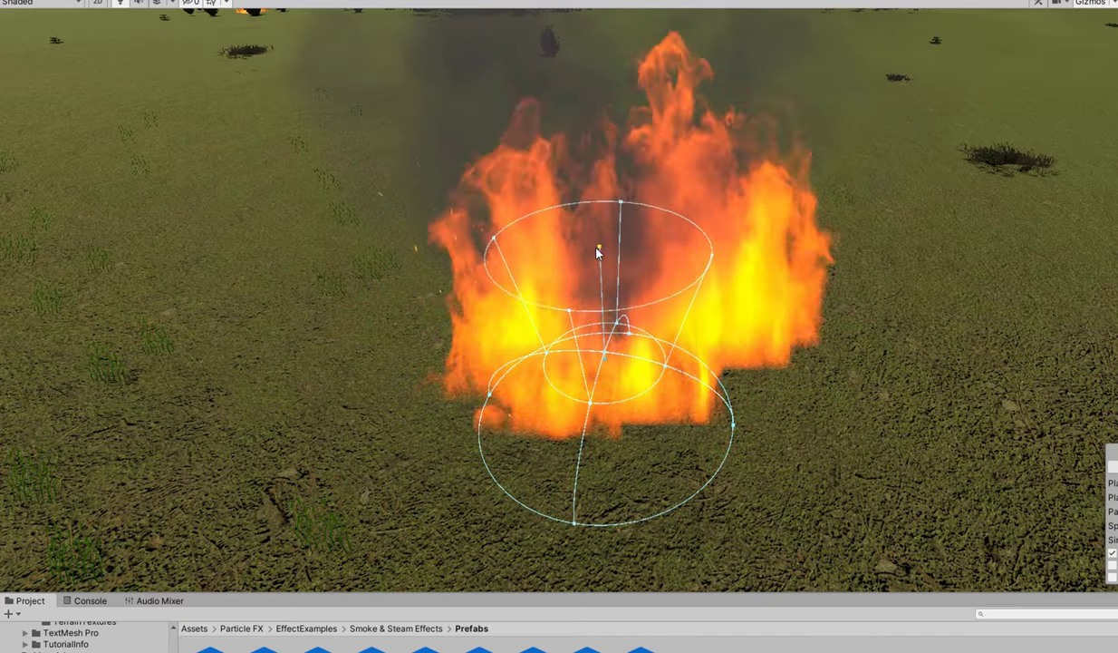
drag(597, 248, 595, 202)
right_drag(610, 268, 624, 220)
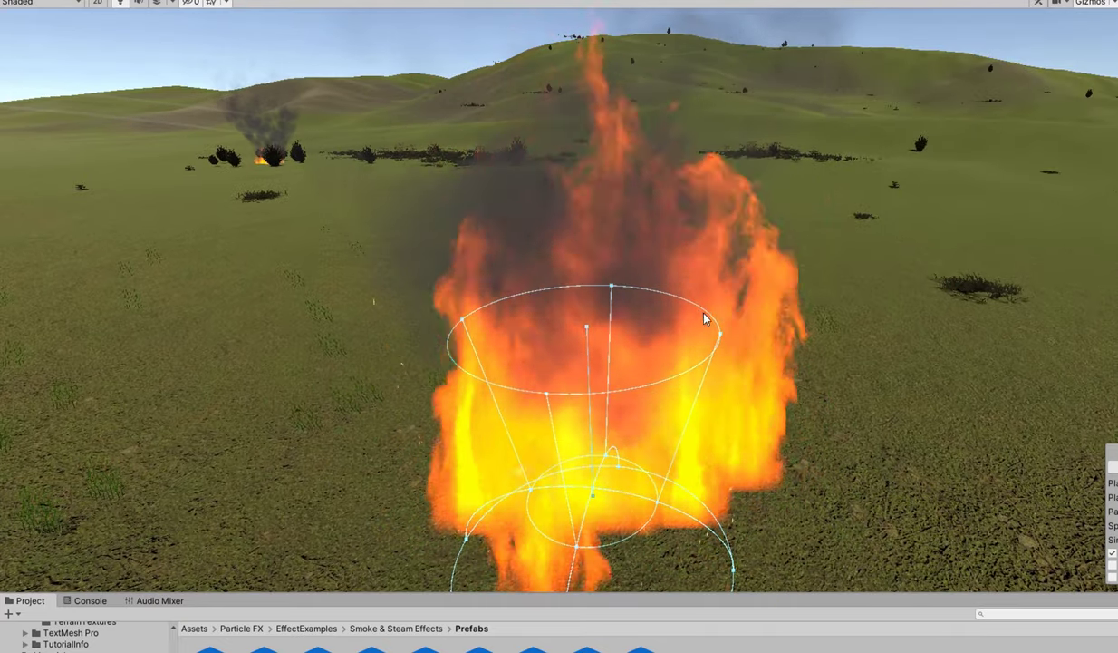
drag(713, 327, 750, 342)
scroll(724, 350, down, 3)
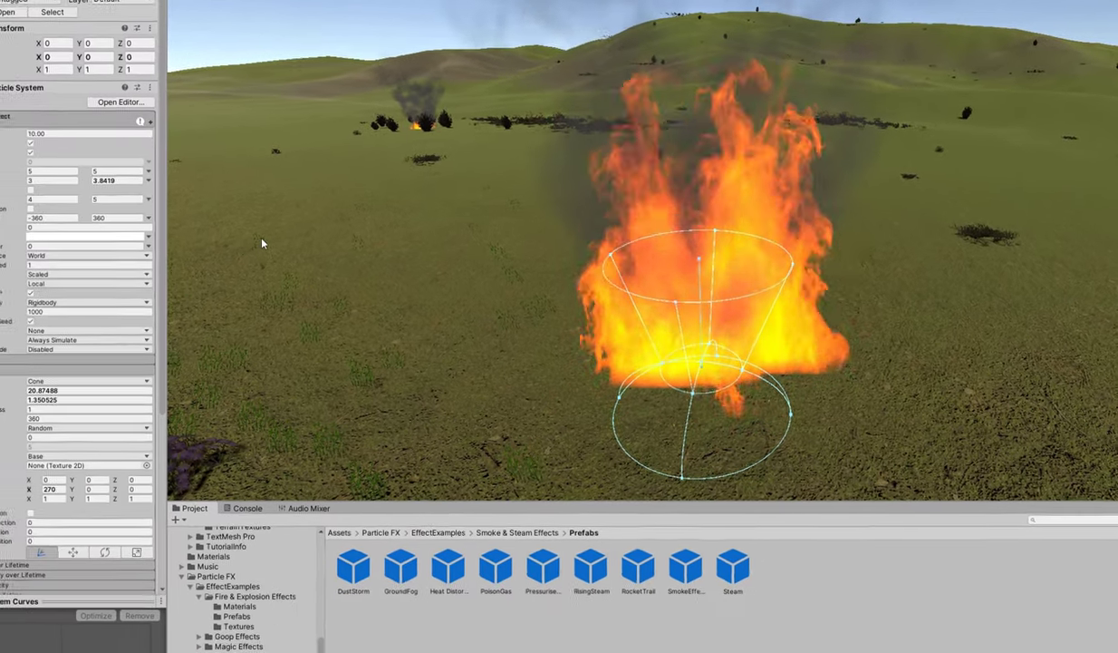
Set SmokeEffect's emission Rate over Time to 50 and widen its cone radius to about 2.5.
click(34, 361)
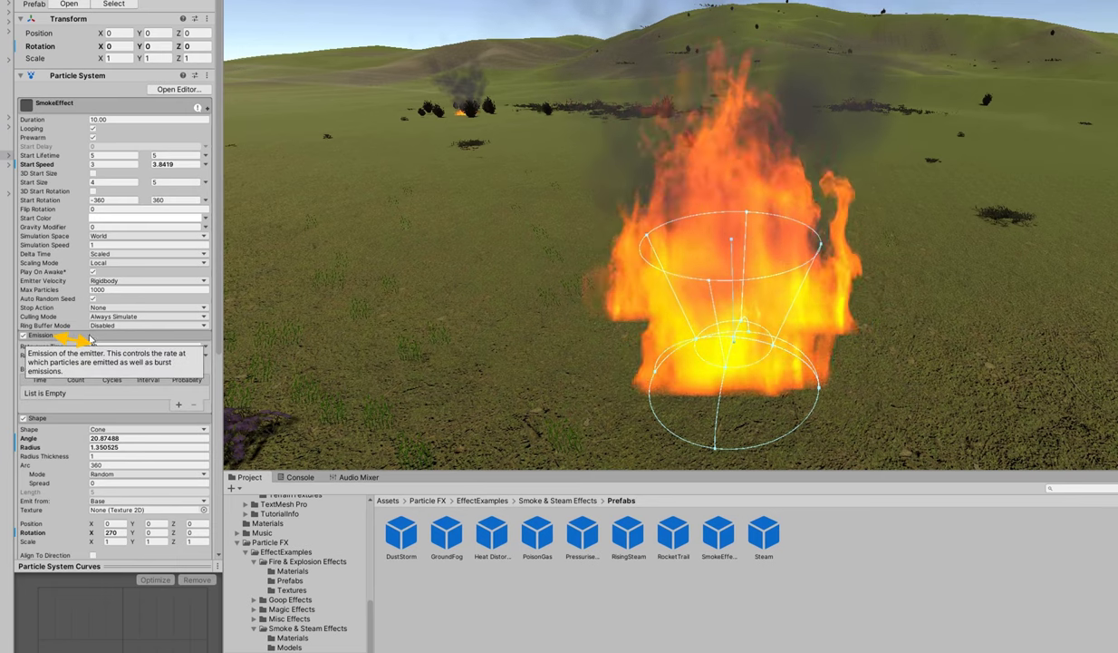
click(118, 348)
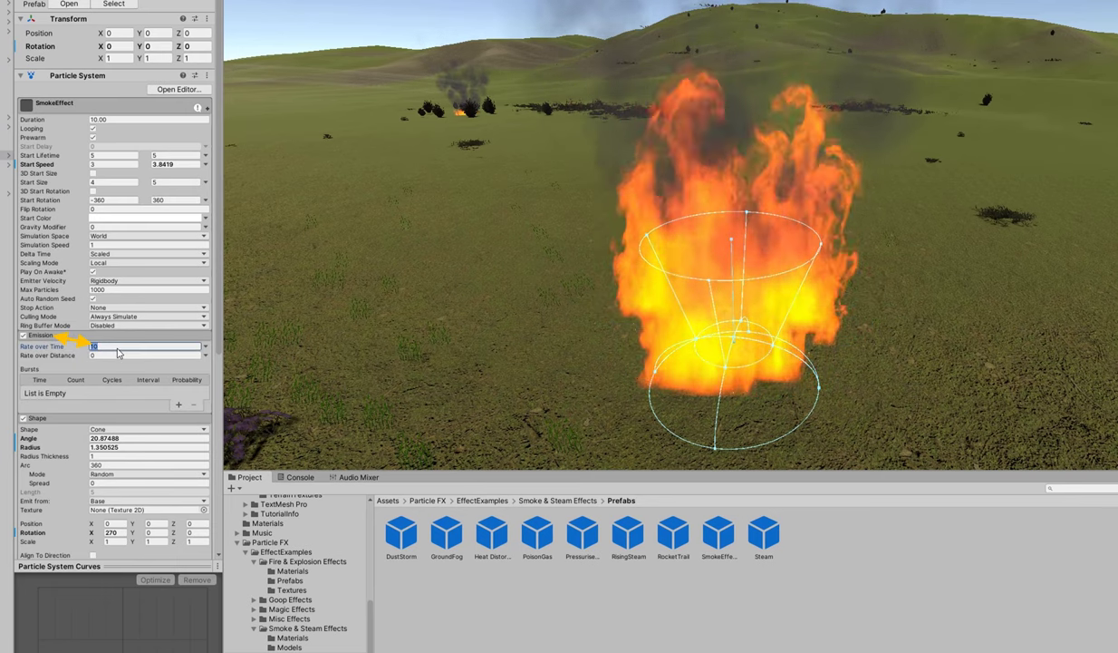
text(50)
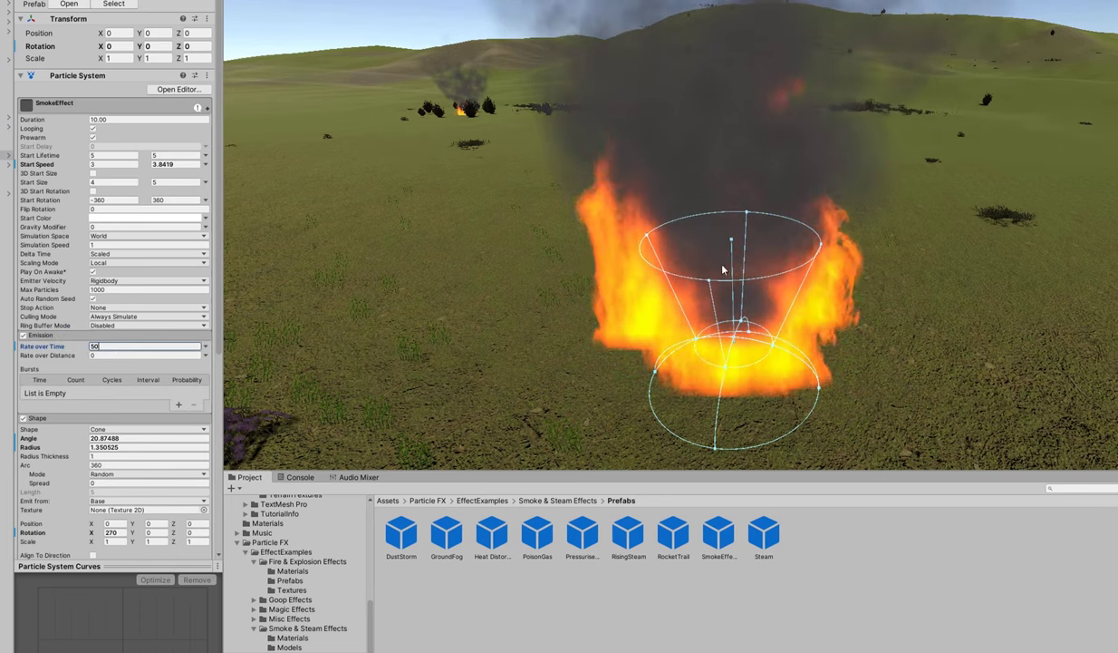
right_drag(629, 299, 728, 342)
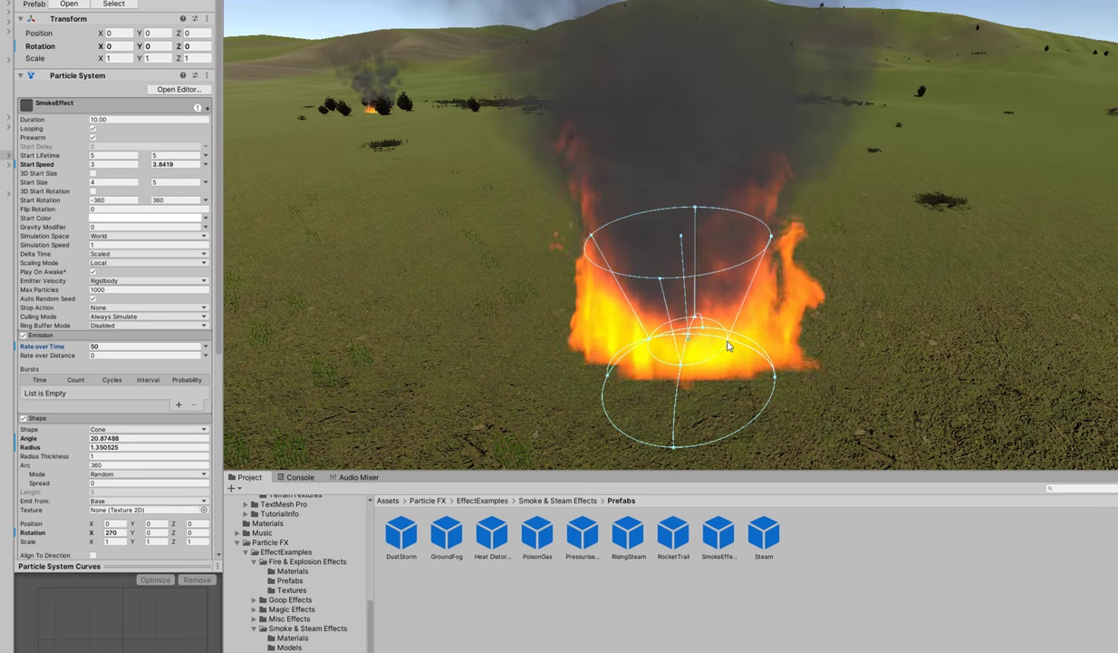
drag(727, 345, 762, 340)
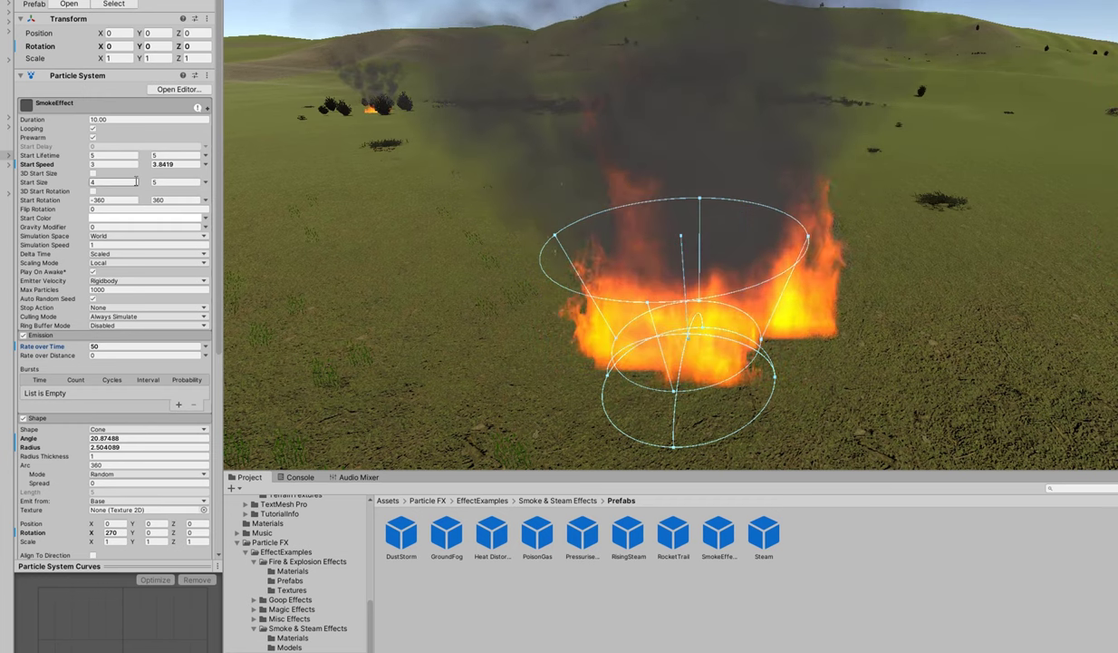
Set both Start Lifetime values of the SmokeEffect particle system to 8.
click(113, 155)
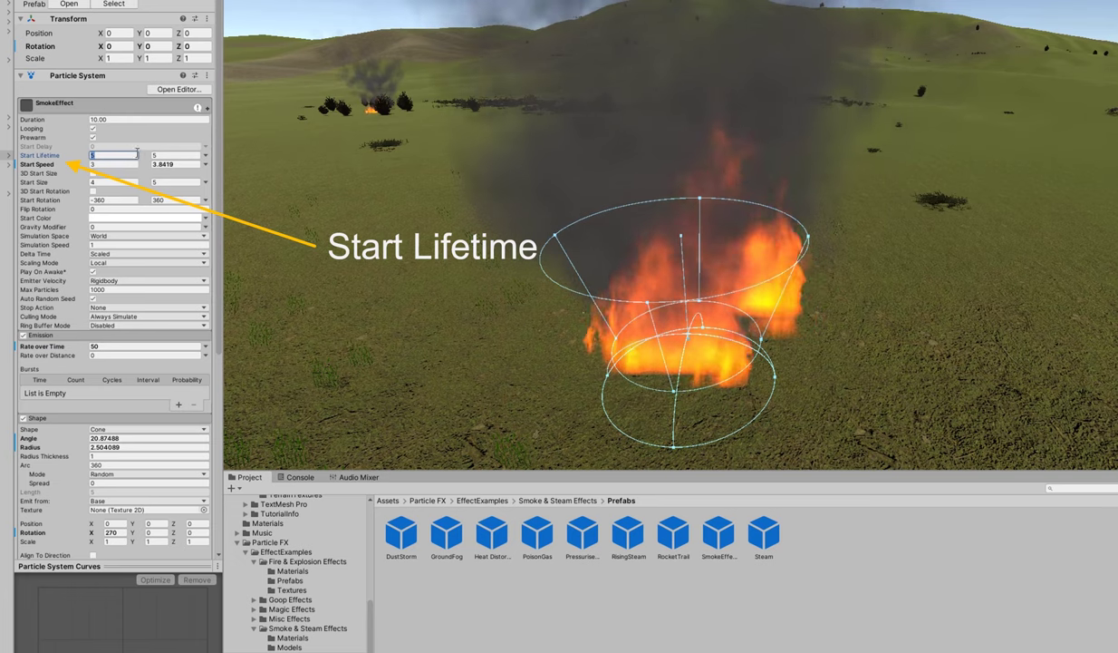
text(8)
click(176, 155)
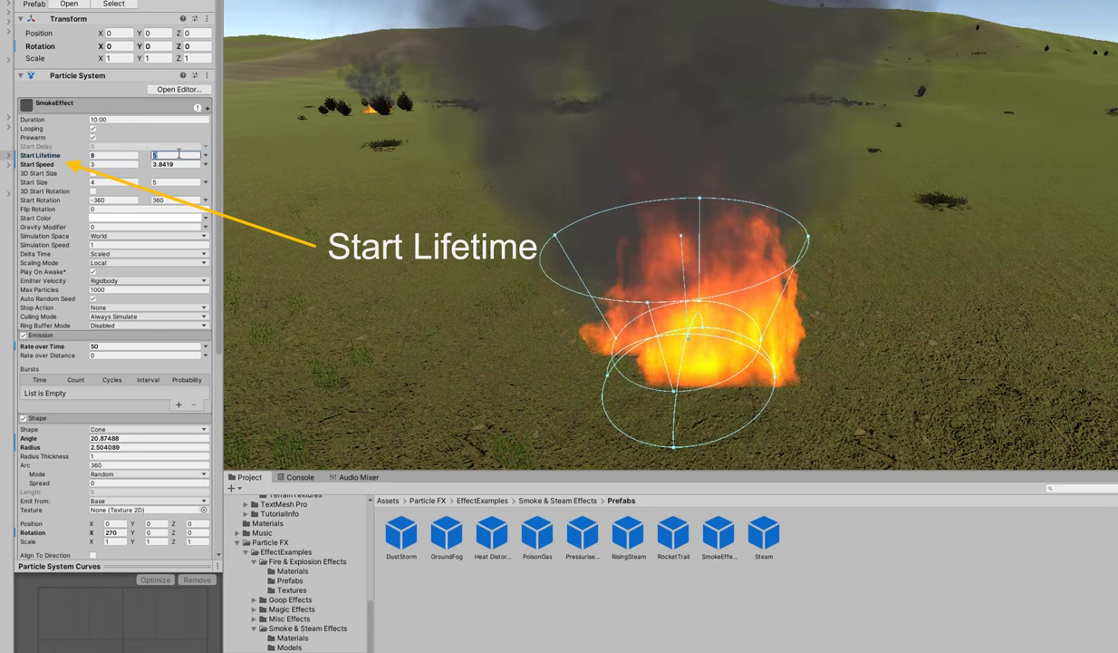
text(8)
scroll(561, 227, down, 4)
right_drag(562, 226, 533, 238)
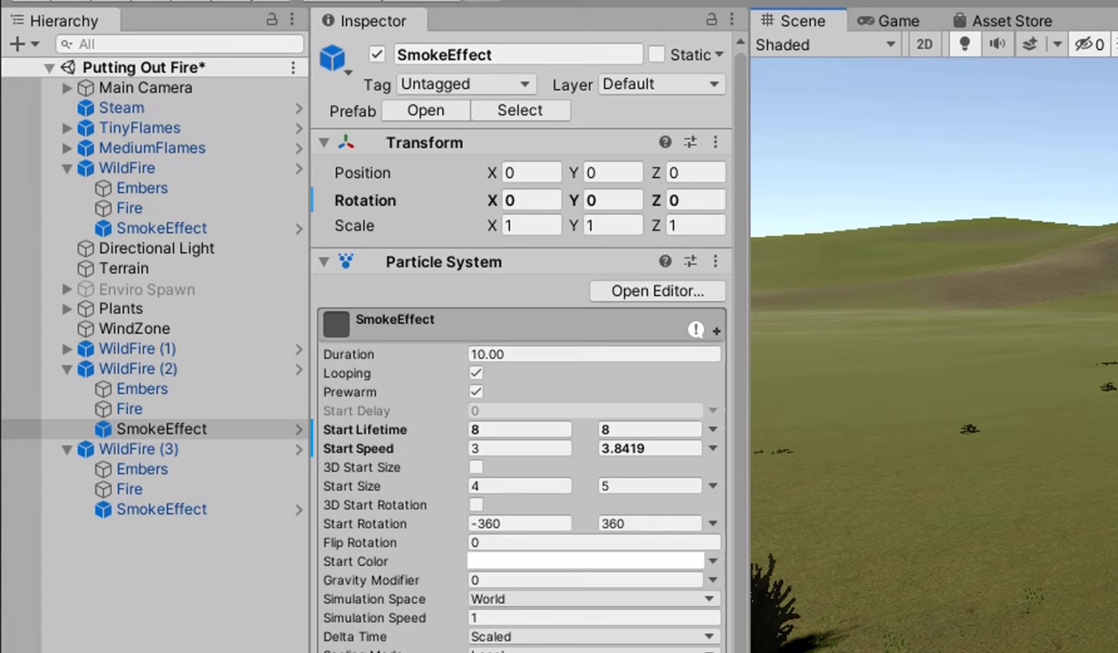
Apply all of WildFire (2)'s modified SmokeEffect overrides to the WildFire prefab and view the other fires in the scene.
click(192, 369)
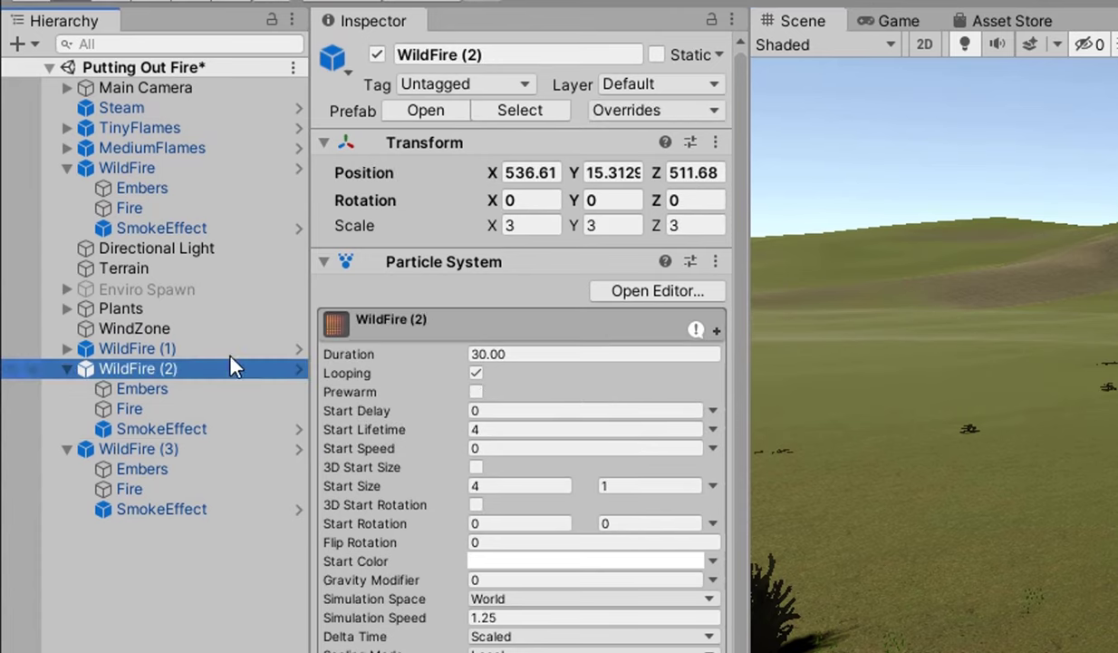
click(664, 121)
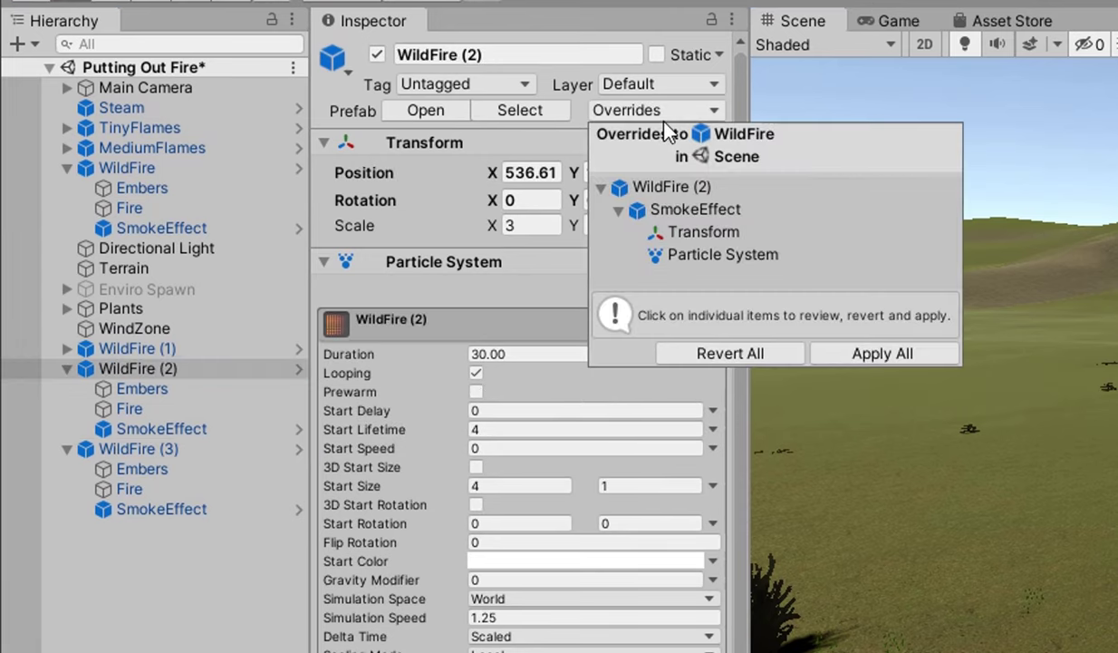
click(890, 355)
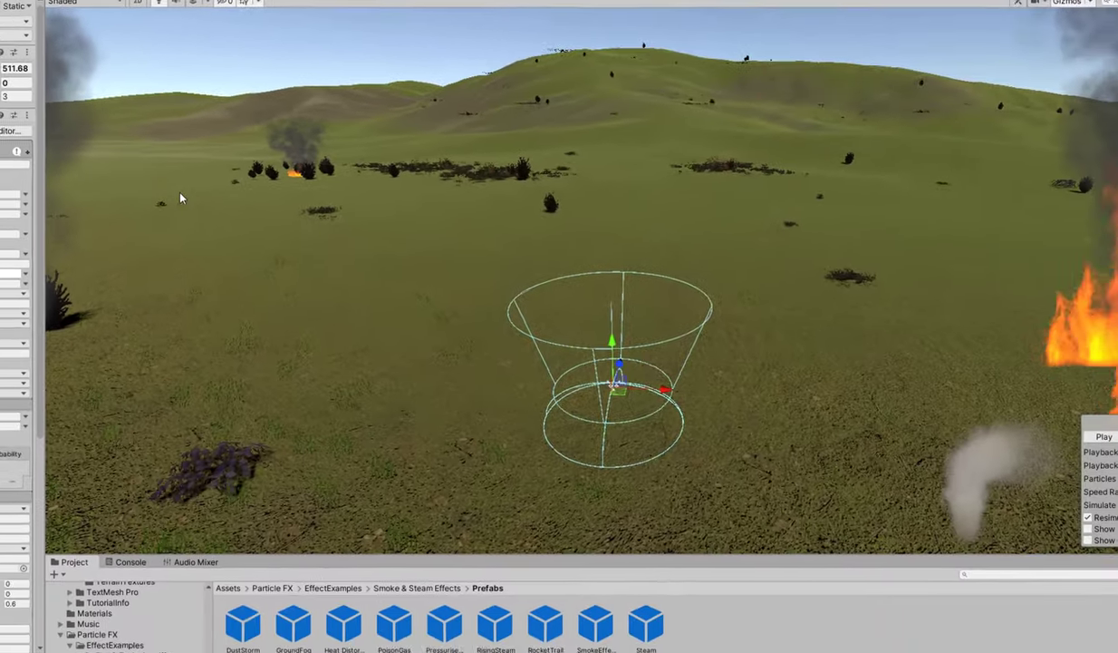
right_drag(179, 192, 512, 217)
scroll(657, 278, down, 3)
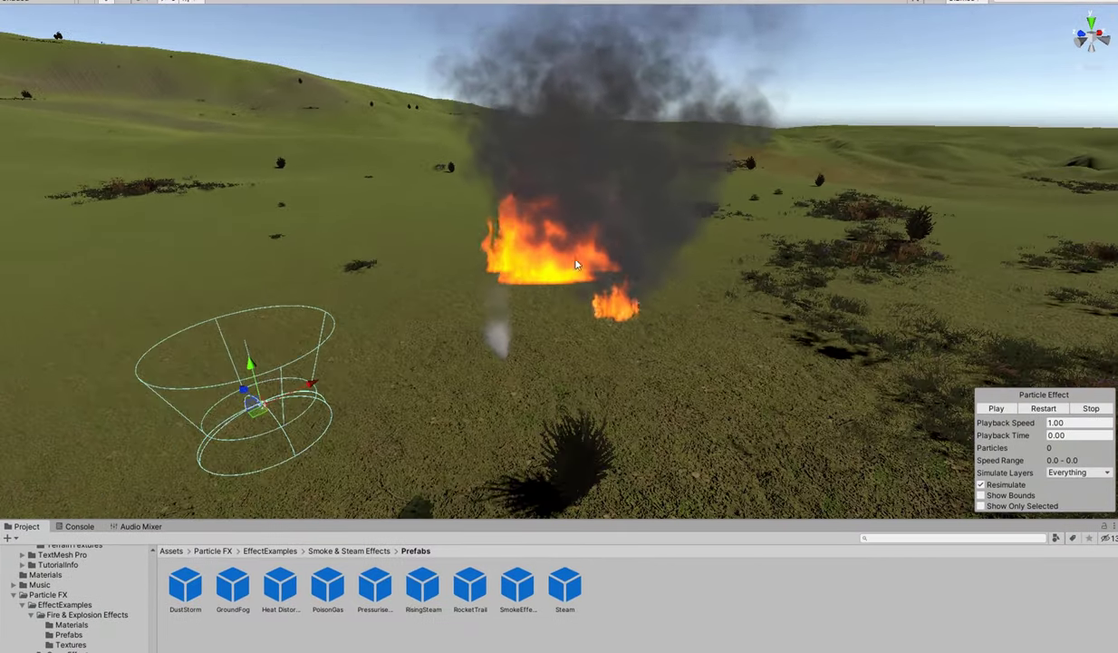
right_drag(577, 264, 507, 266)
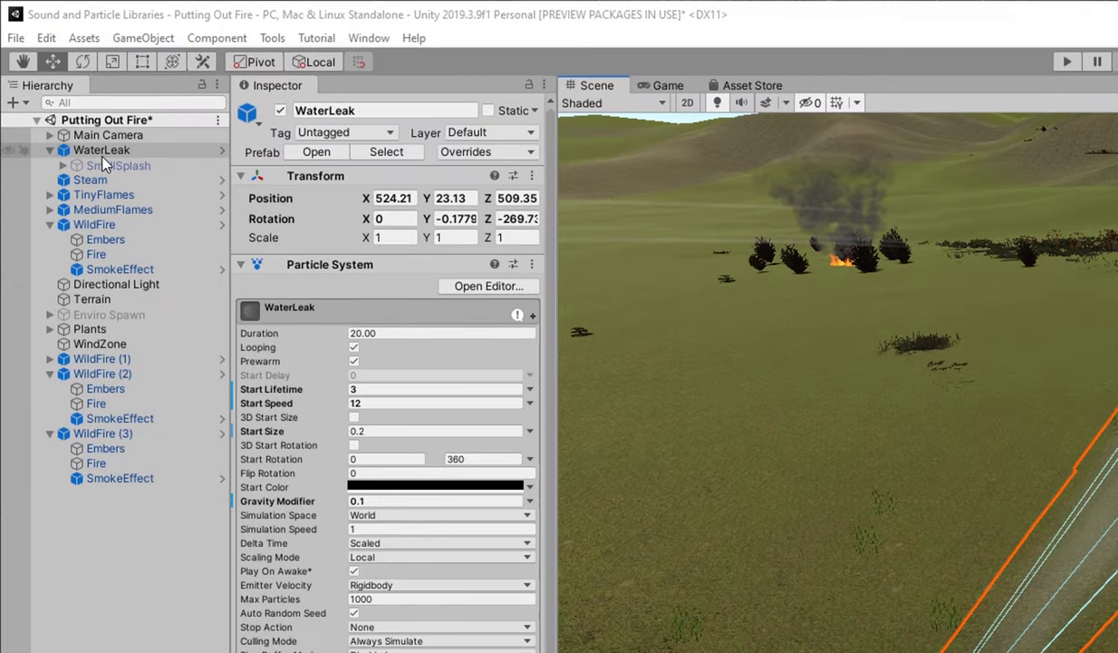
Unpack the WaterLeak prefab instance completely and delete its SmallSplash child.
right_click(103, 154)
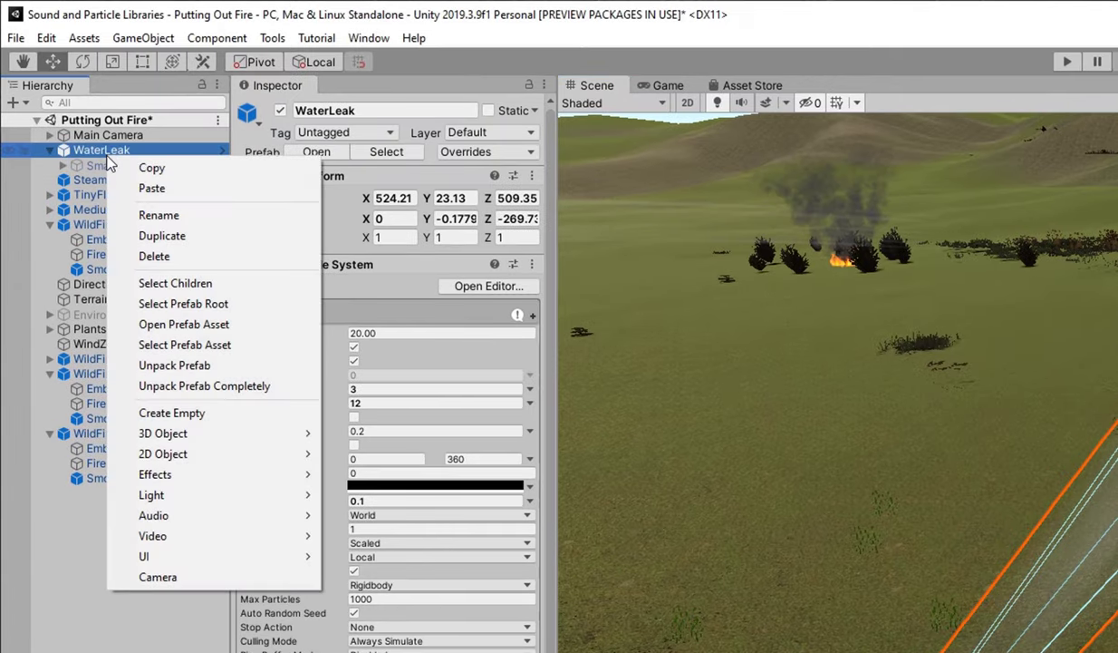
click(237, 386)
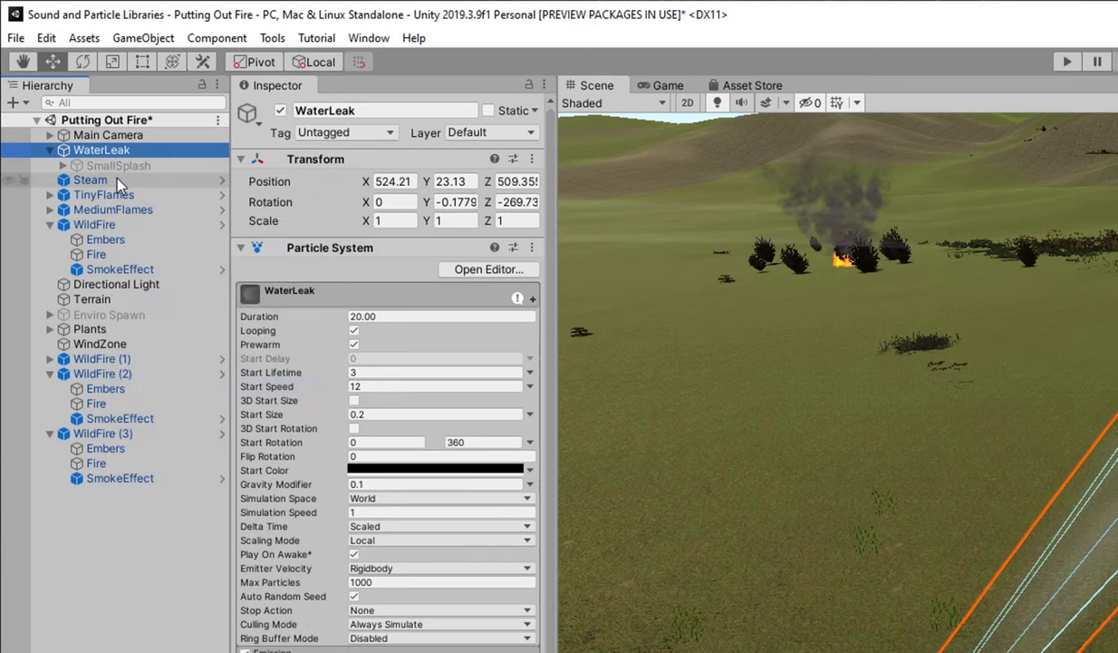
click(136, 165)
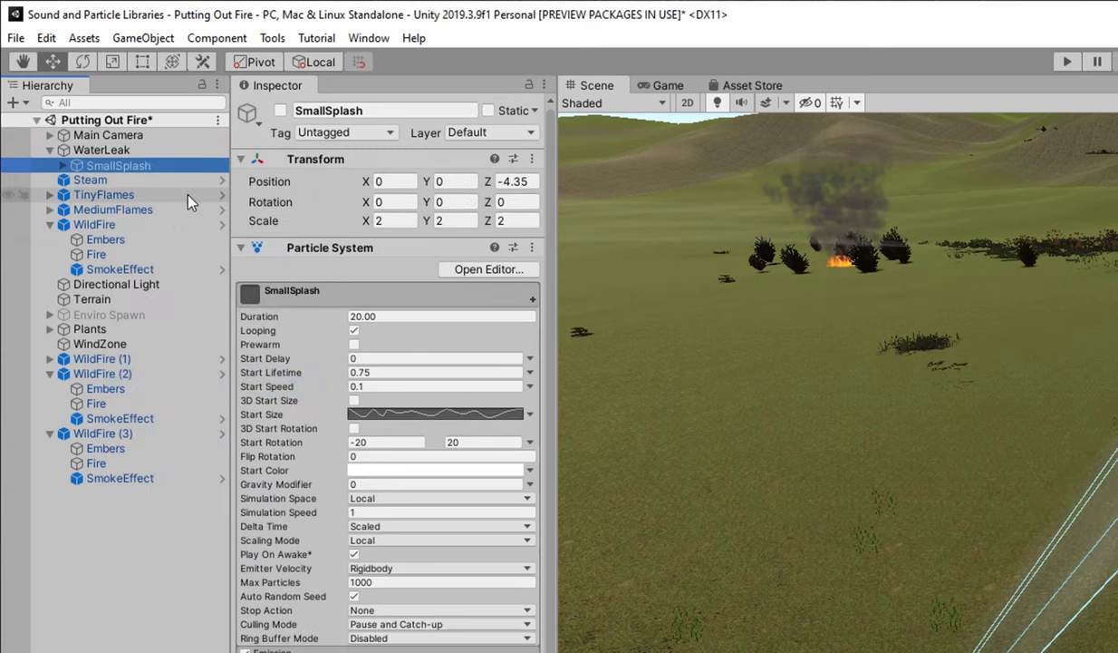
click(120, 151)
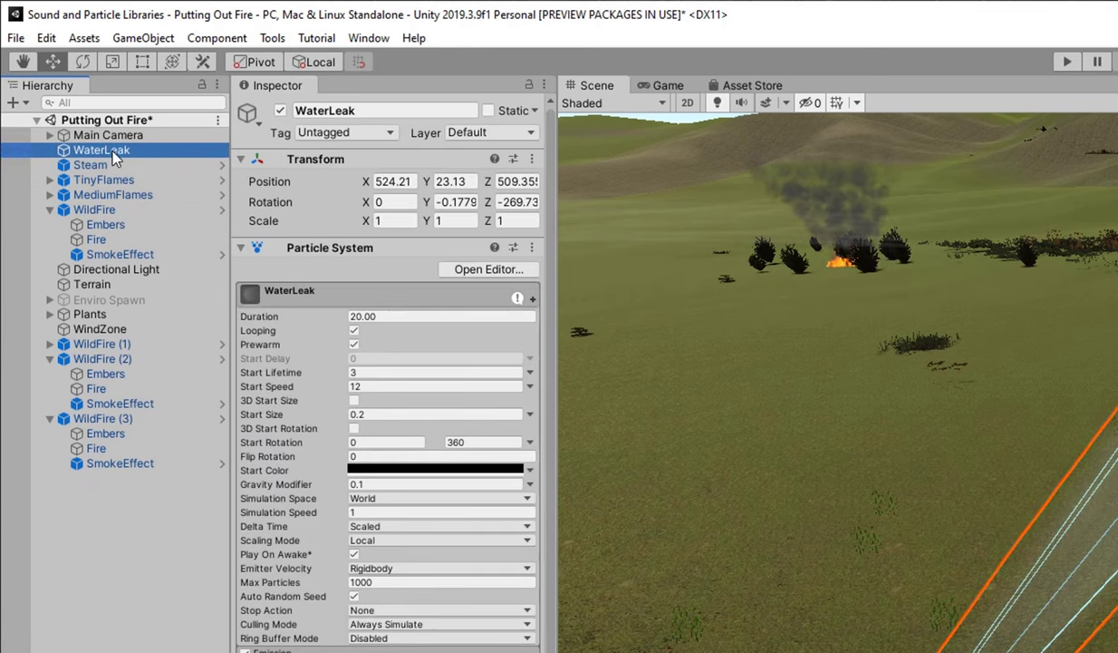
Rename the WaterLeak object to WaterHose and save it as a prefab in the Prefabs folder.
click(328, 109)
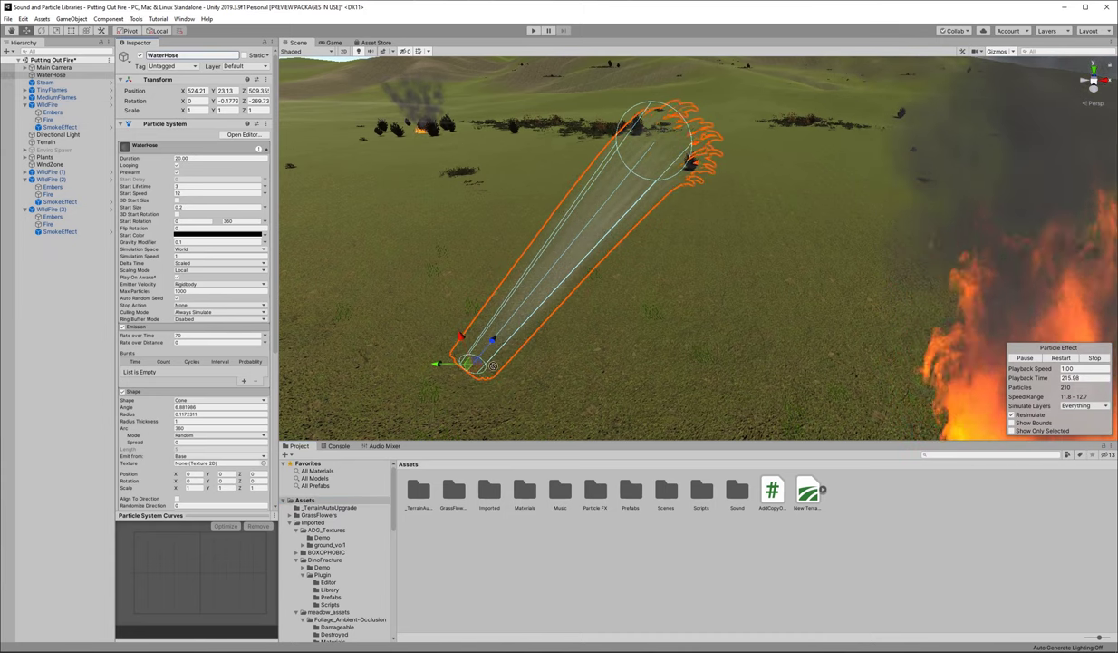
drag(529, 400, 614, 359)
click(546, 552)
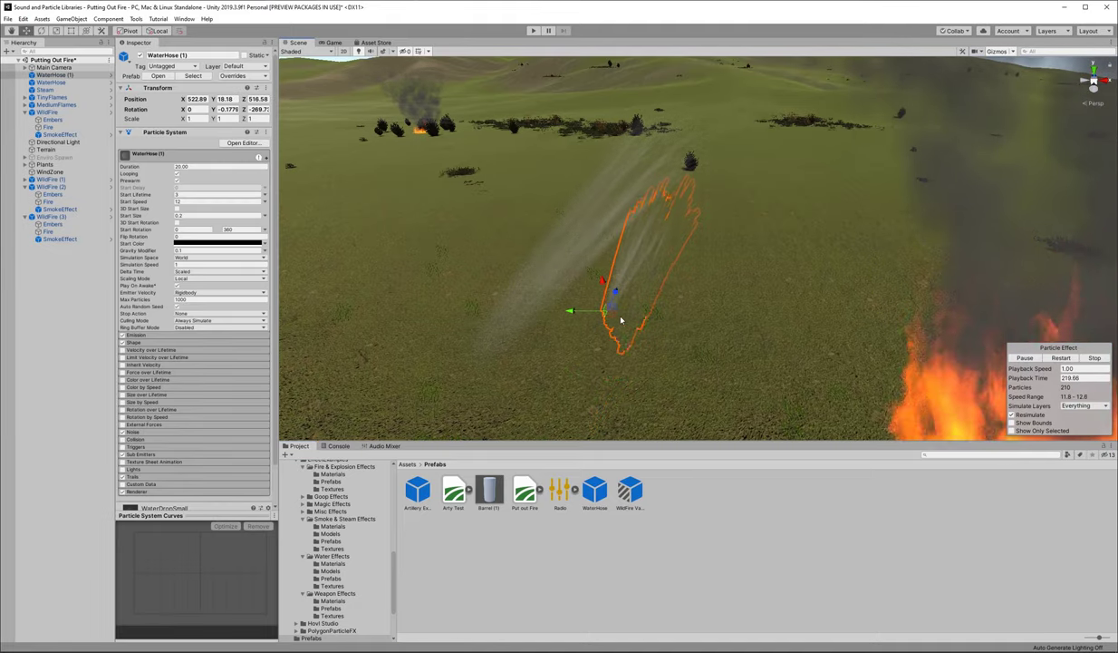
Reposition the second WaterHose instance on the grass beside the first jet, at about X 524.8, Y 18.19, Z 514.58.
drag(635, 343, 671, 353)
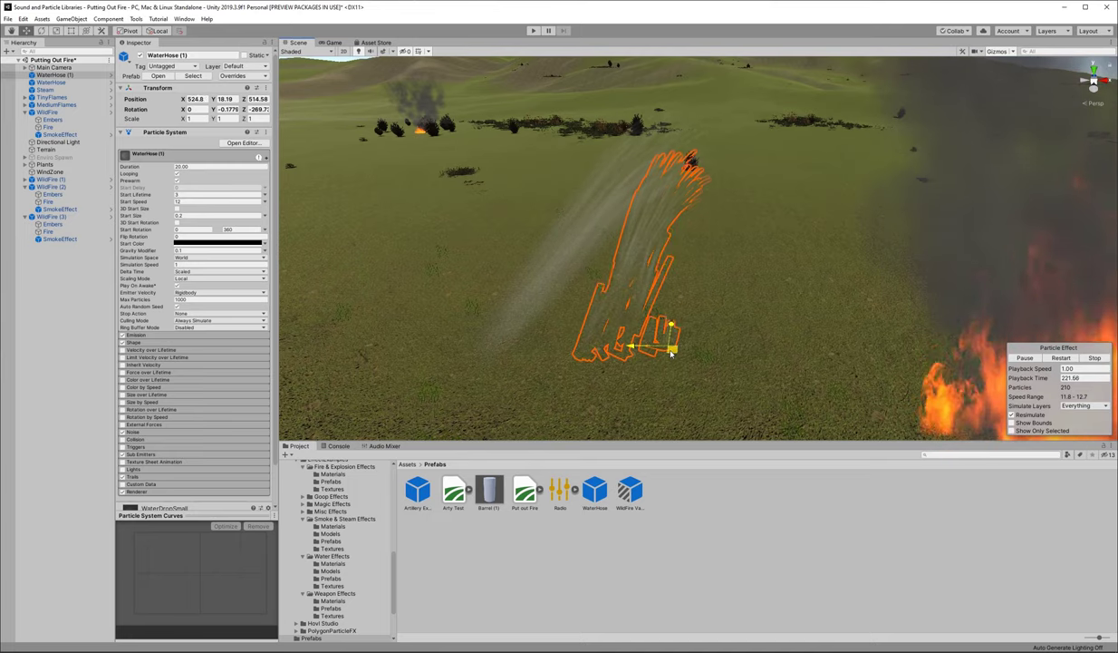
mouse_move(526, 267)
alt+mouse_down()
mouse_move(655, 250)
mouse_move(454, 281)
mouse_move(530, 288)
alt+mouse_up()
right_drag(530, 288, 624, 315)
click(721, 550)
mouse_move(619, 363)
right_down()
mouse_move(639, 317)
mouse_move(599, 310)
right_up()
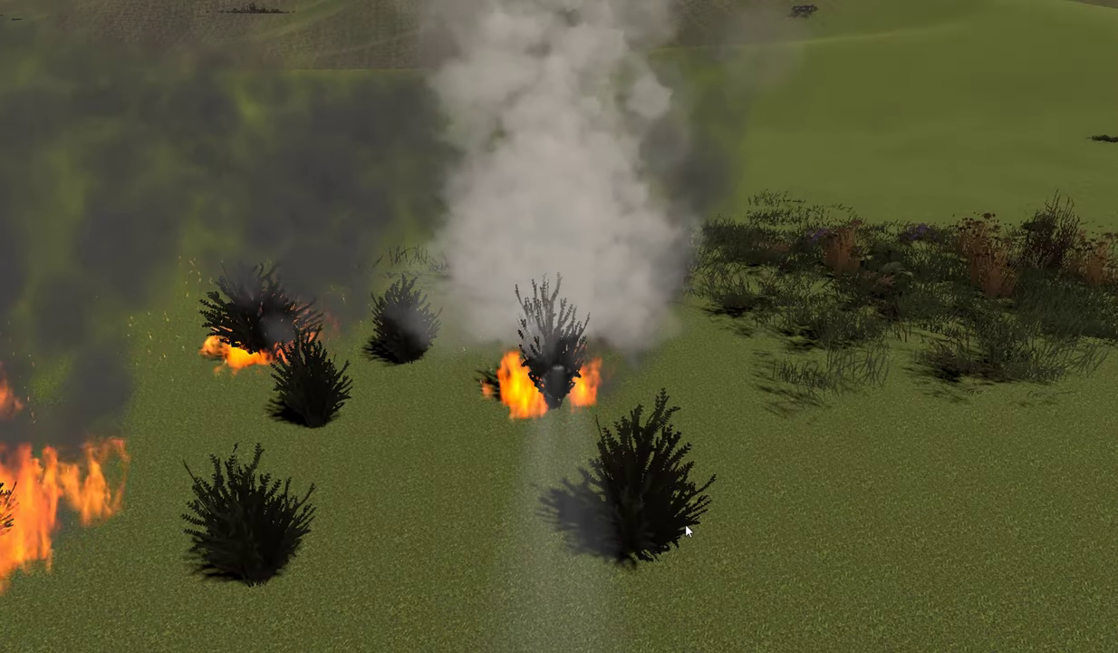